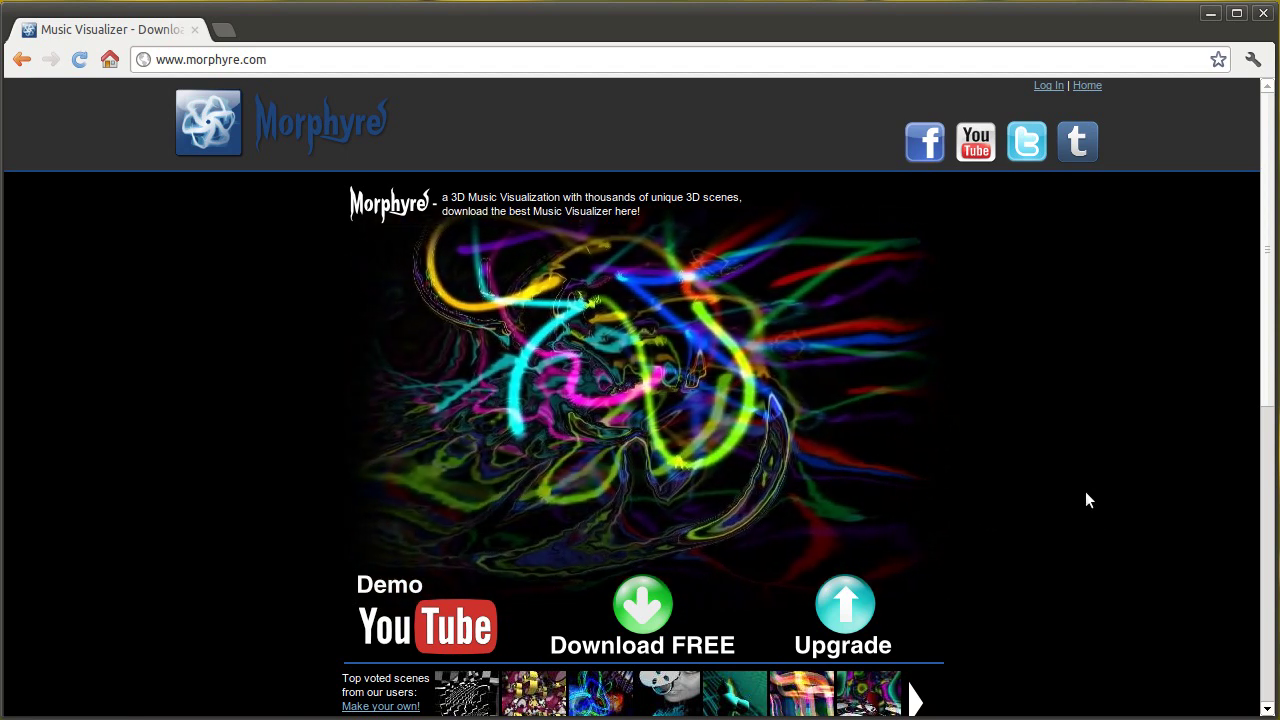
Step: Open the design-your-own scene designer, try the Custom 3D and Morphyre types, and continue with an Advert animation
scroll(1088, 500, "down", 5)
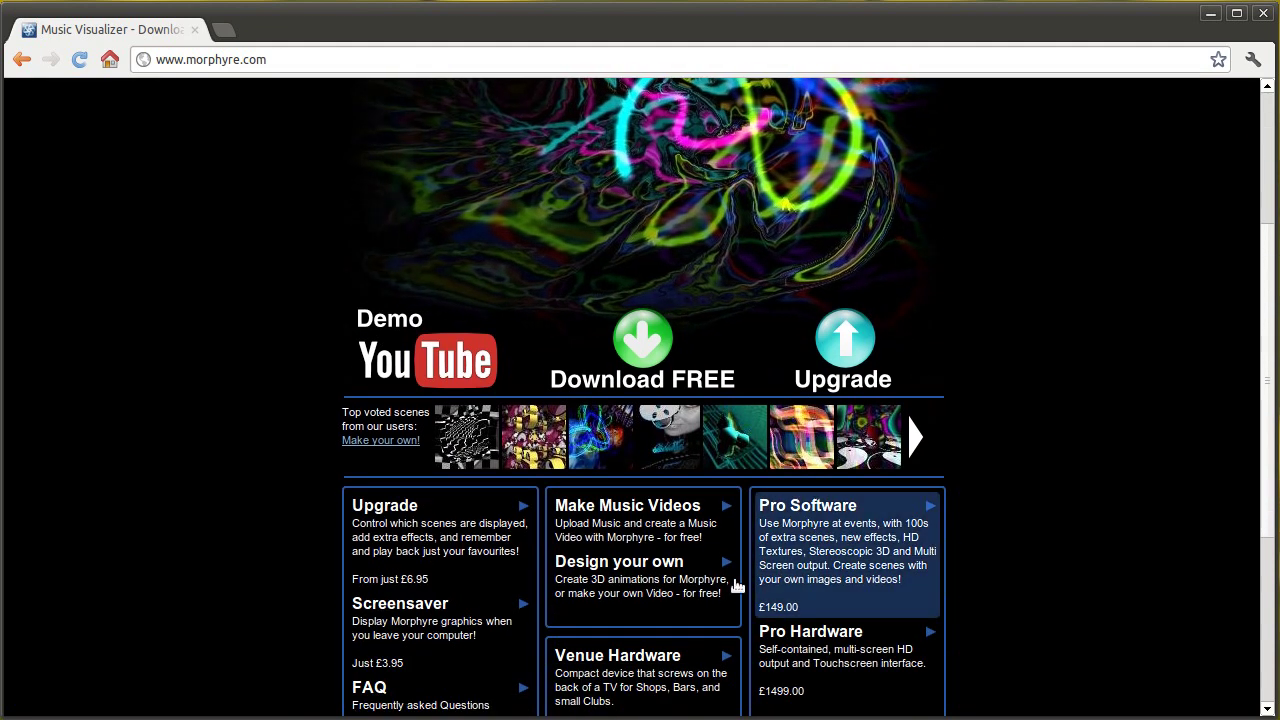
left_click(608, 593)
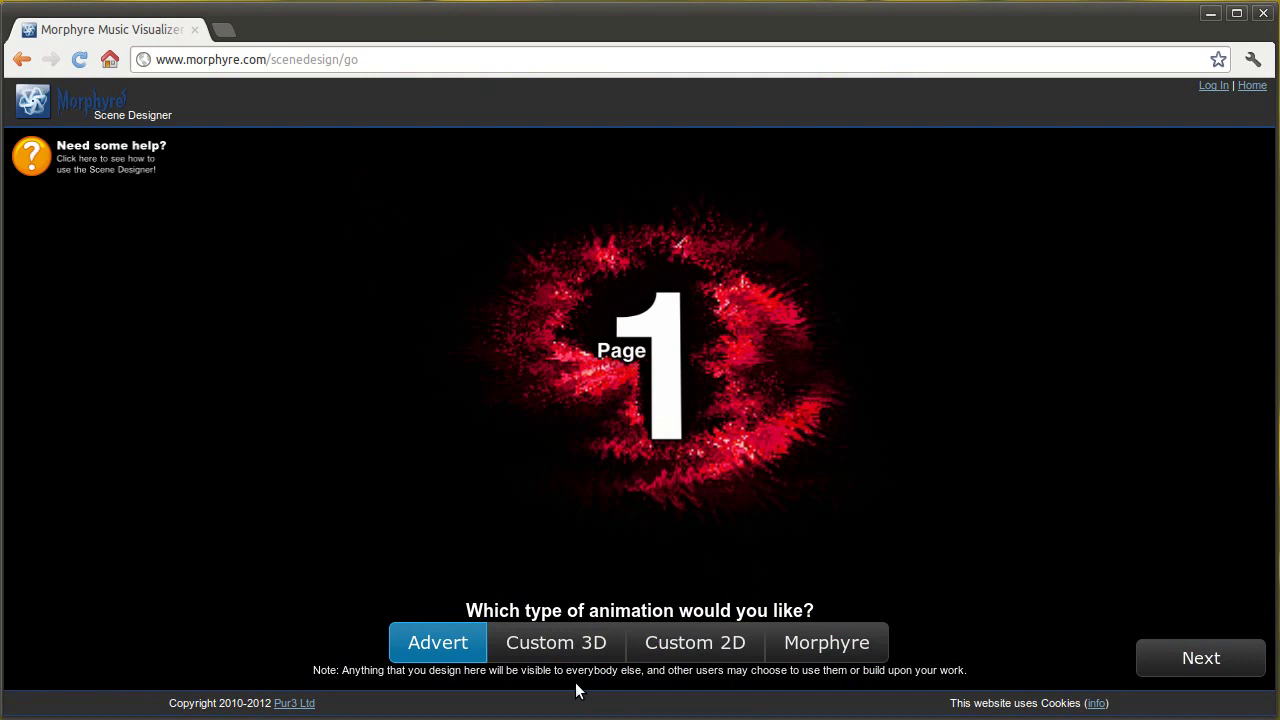
left_click(578, 652)
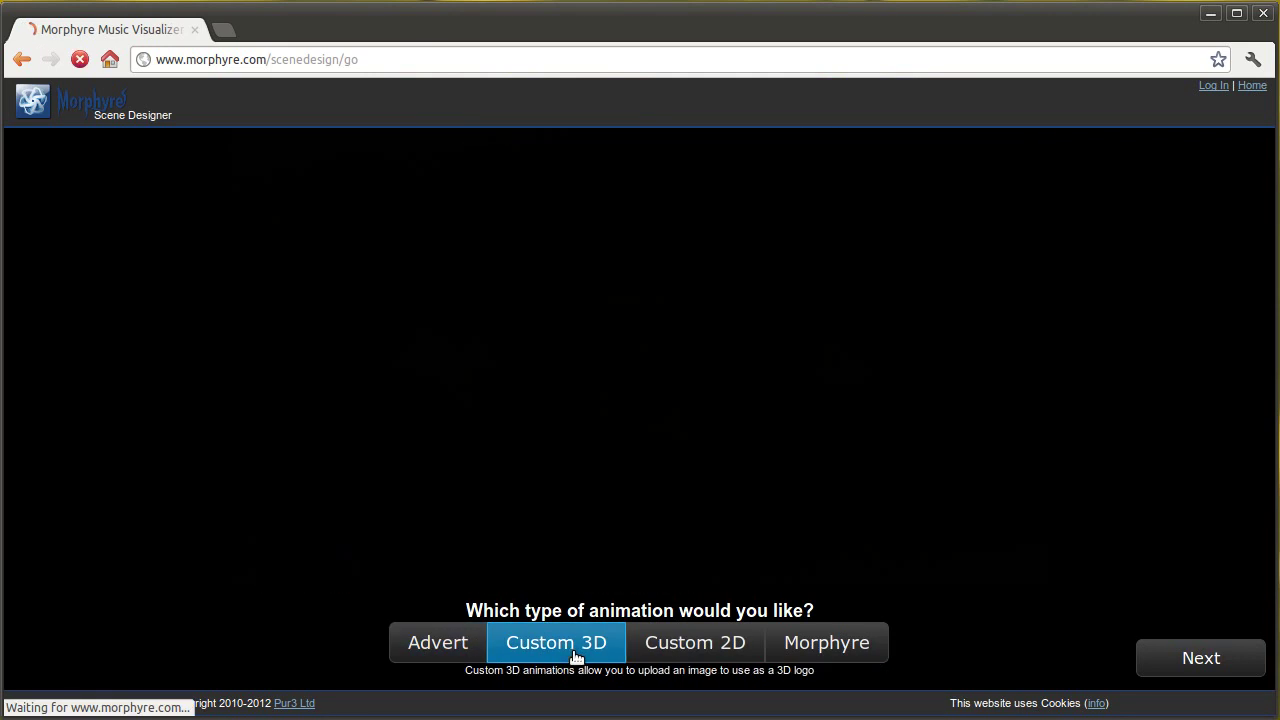
left_click(868, 654)
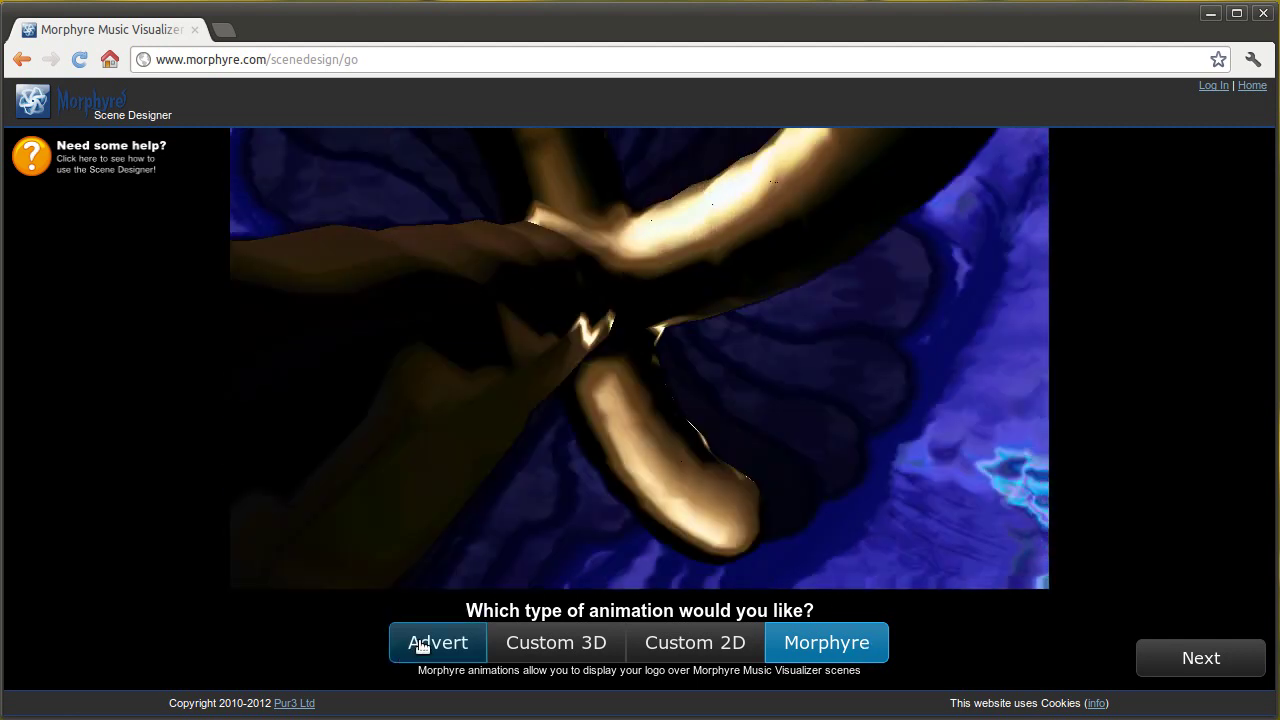
left_click(402, 658)
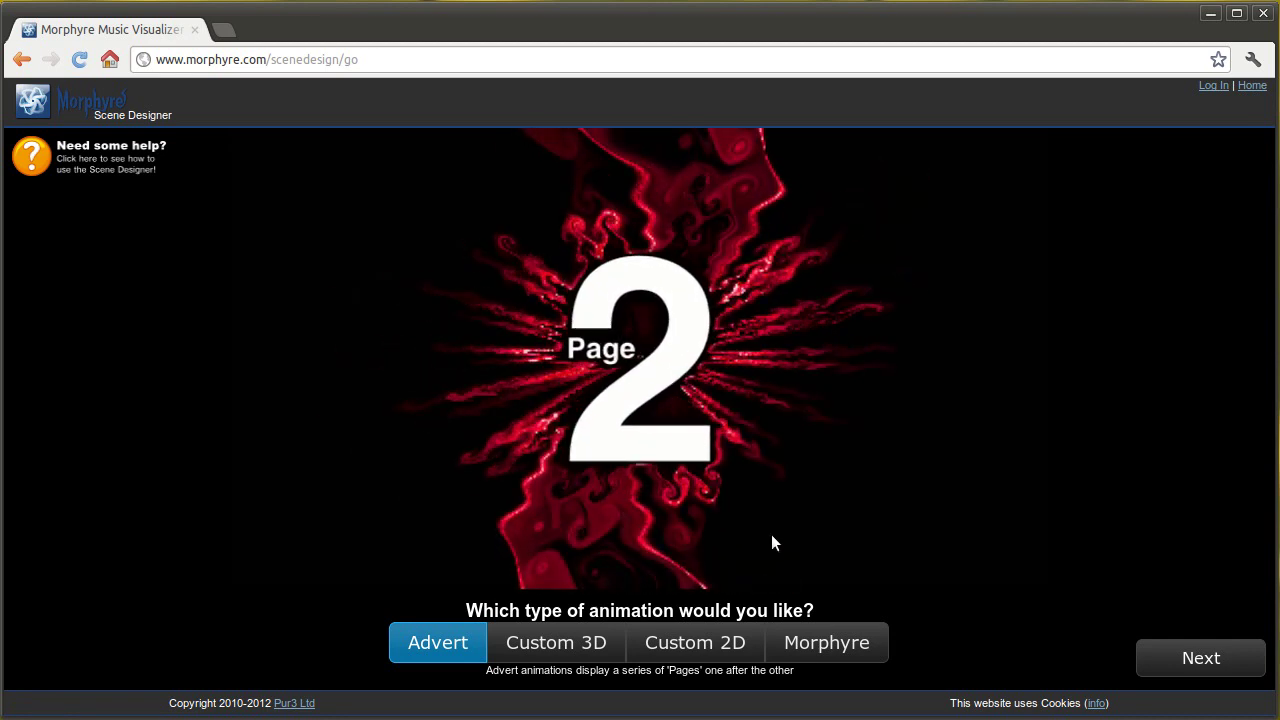
left_click(1215, 664)
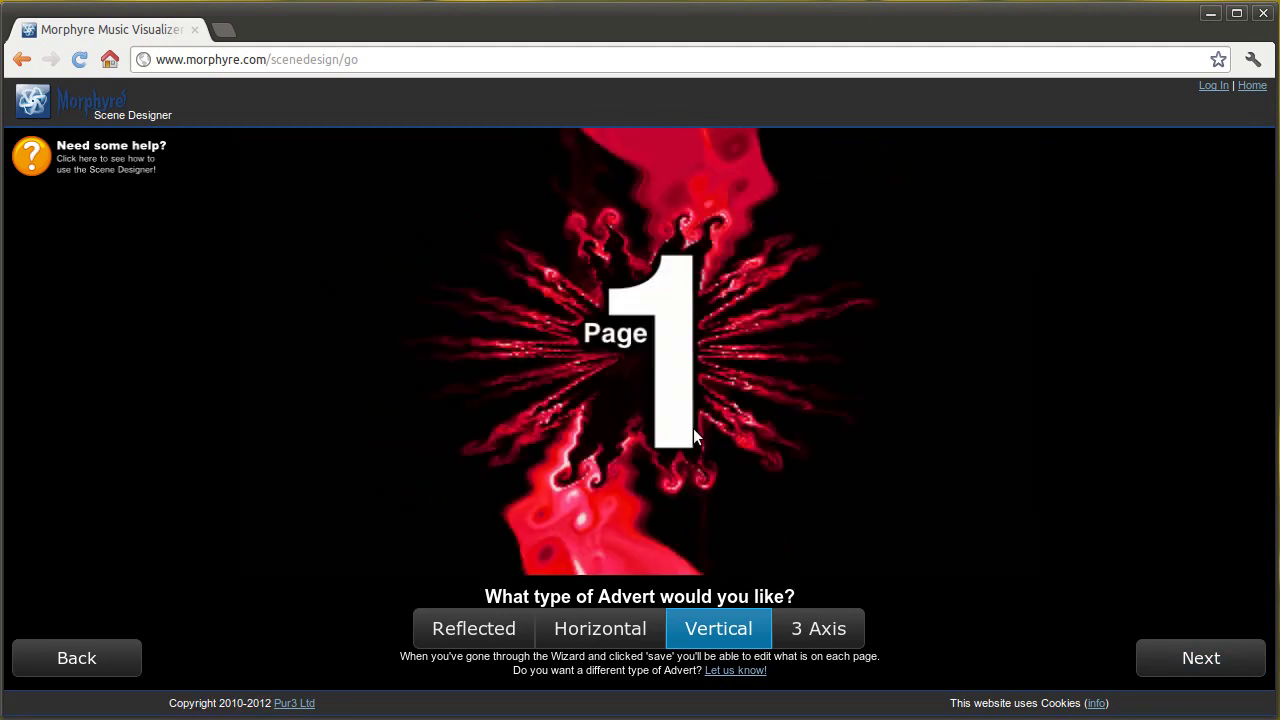
Step: Preview the Reflected advert layout, then choose the 3 Axis advert type and continue
left_click(512, 639)
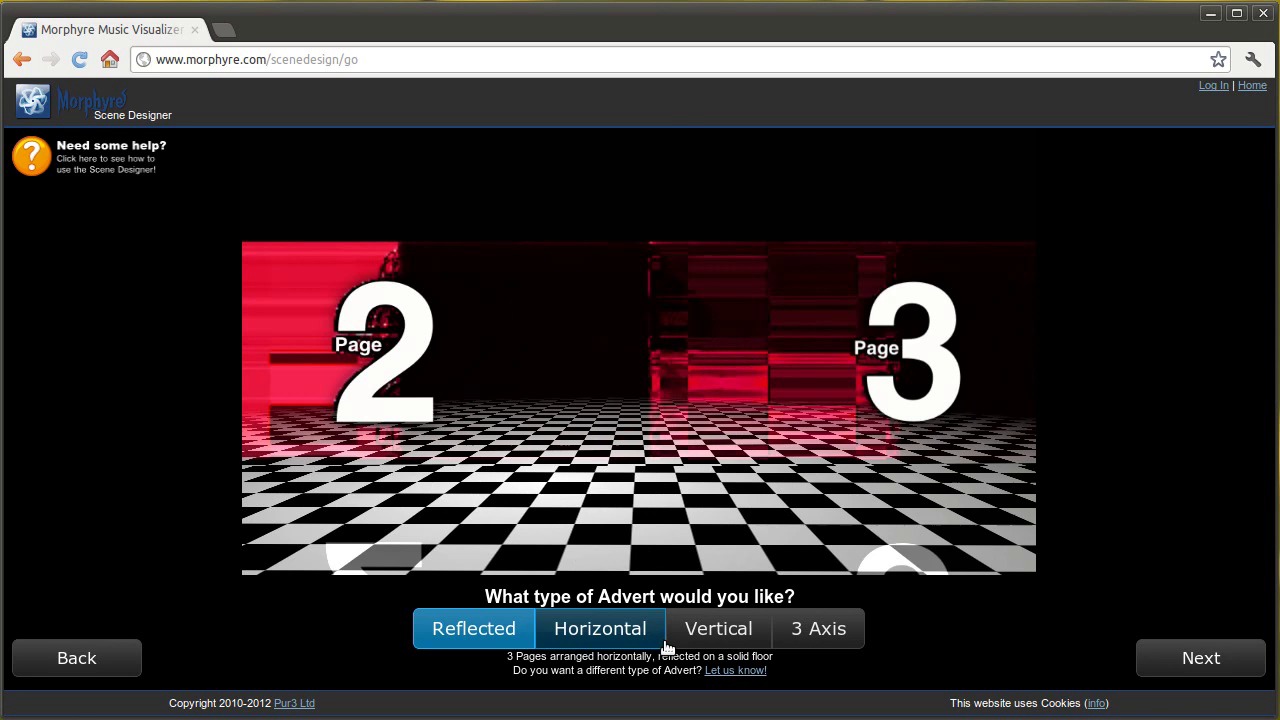
left_click(810, 640)
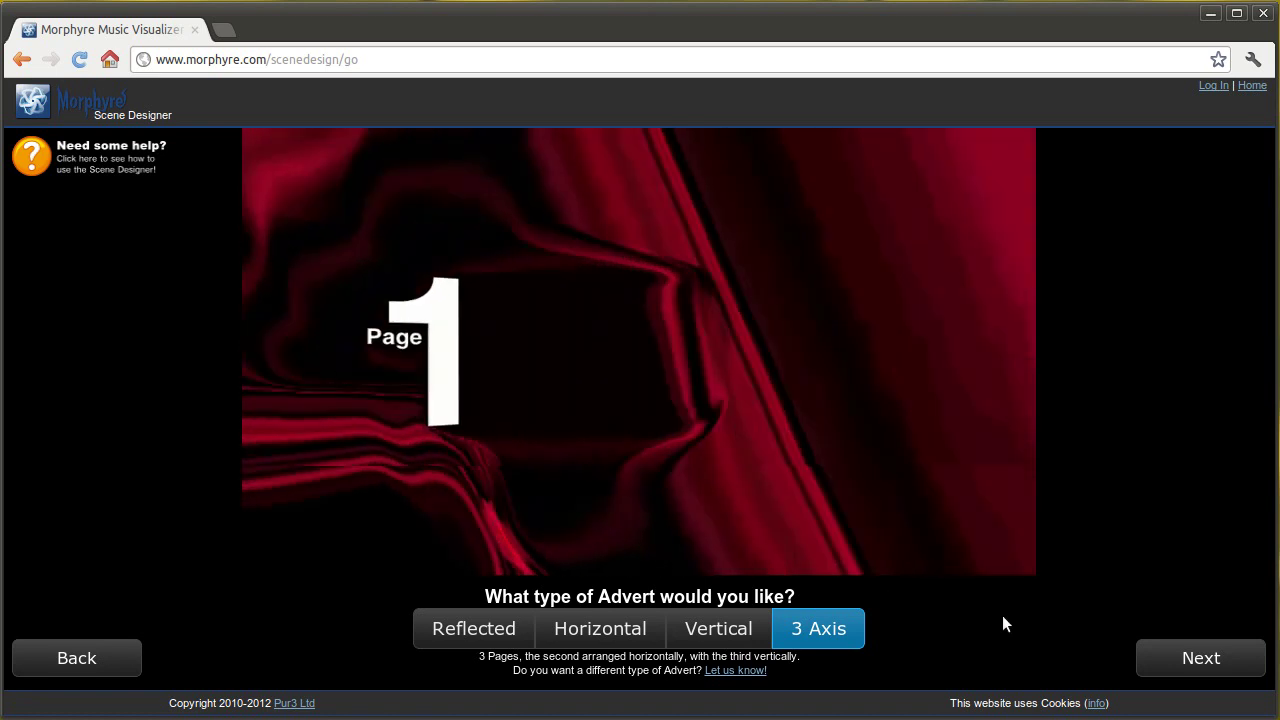
left_click(1167, 673)
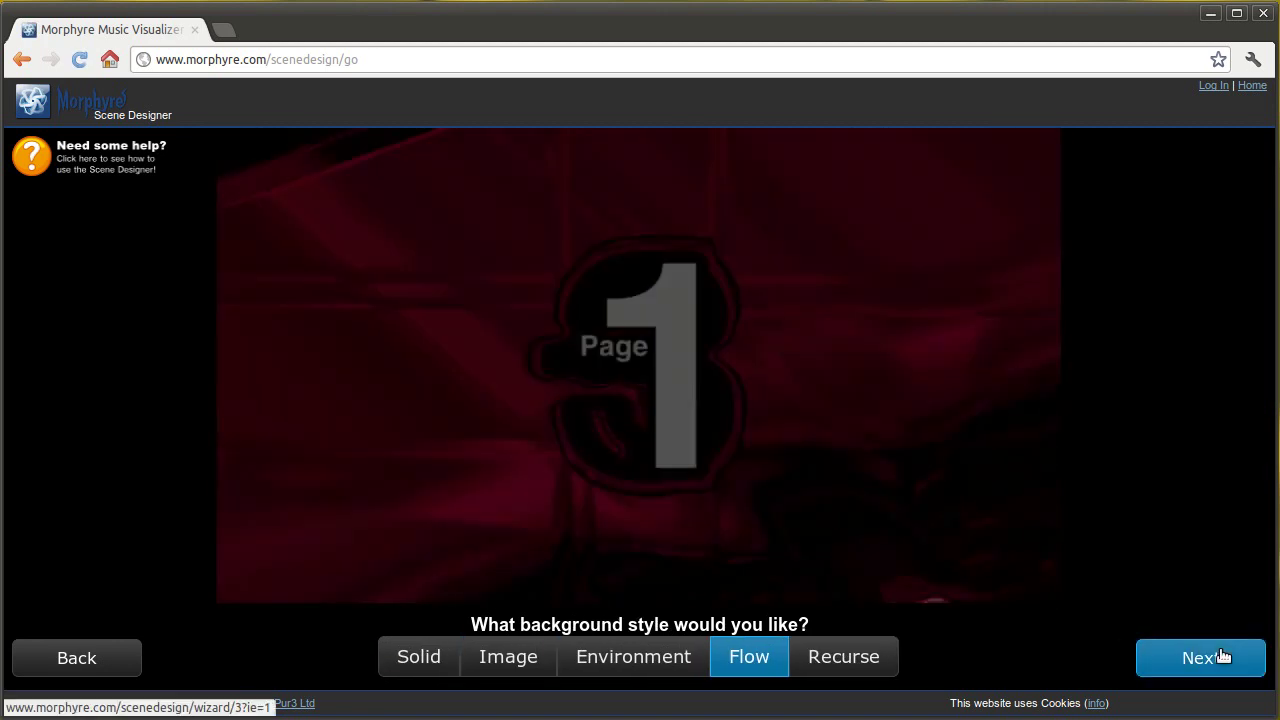
Step: Keep the Flow background style and use a blue built-in image as the background colour
left_click(1220, 656)
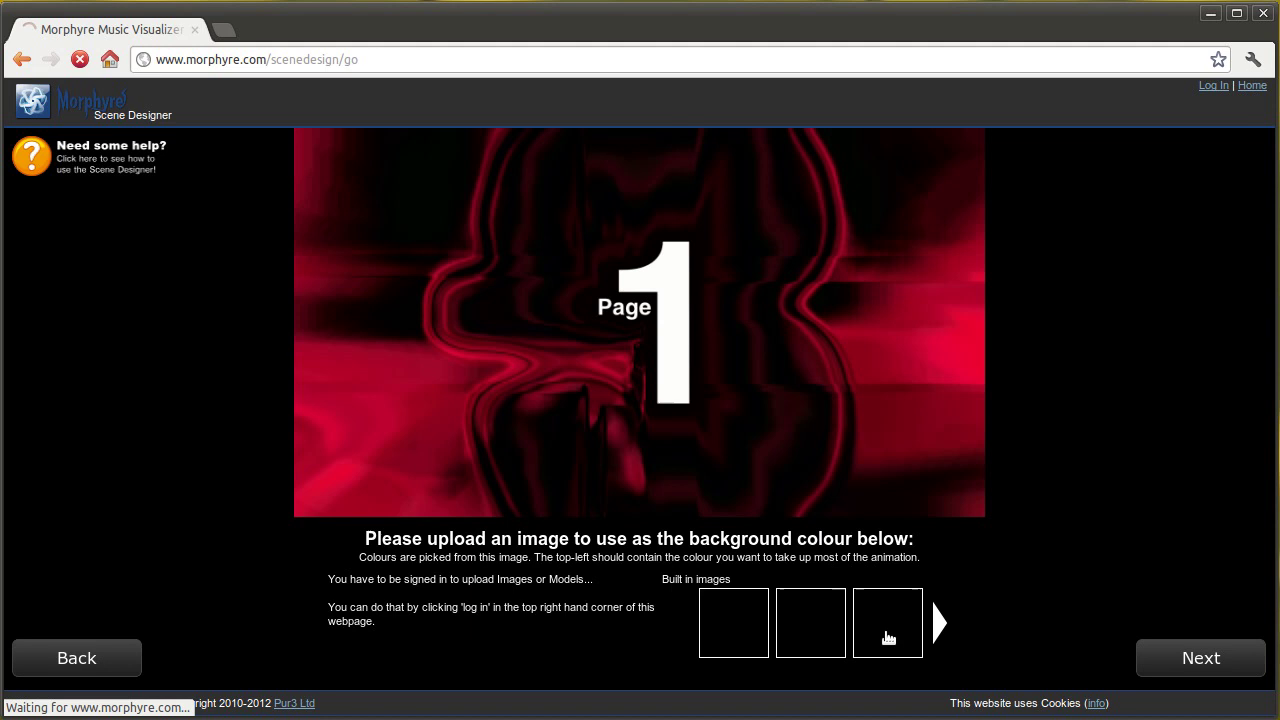
left_click(1170, 656)
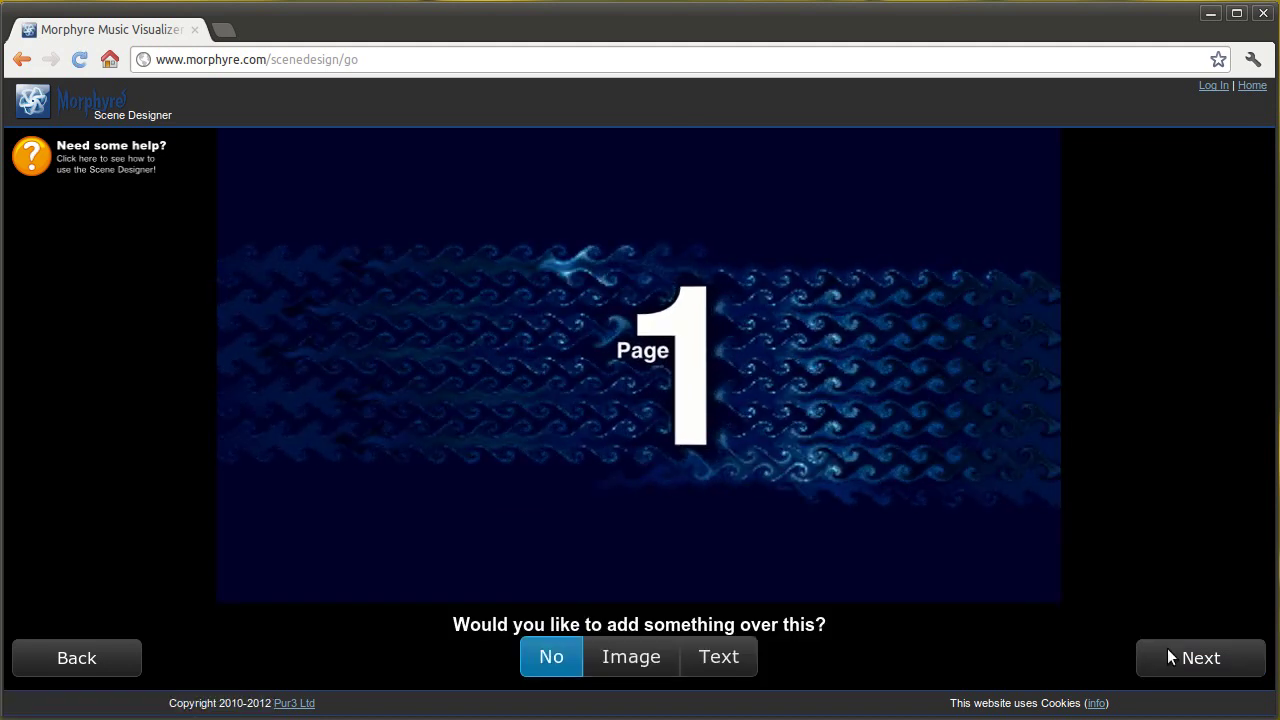
Step: Add an image over the background, using the built-in Morphyre logo
left_click(648, 668)
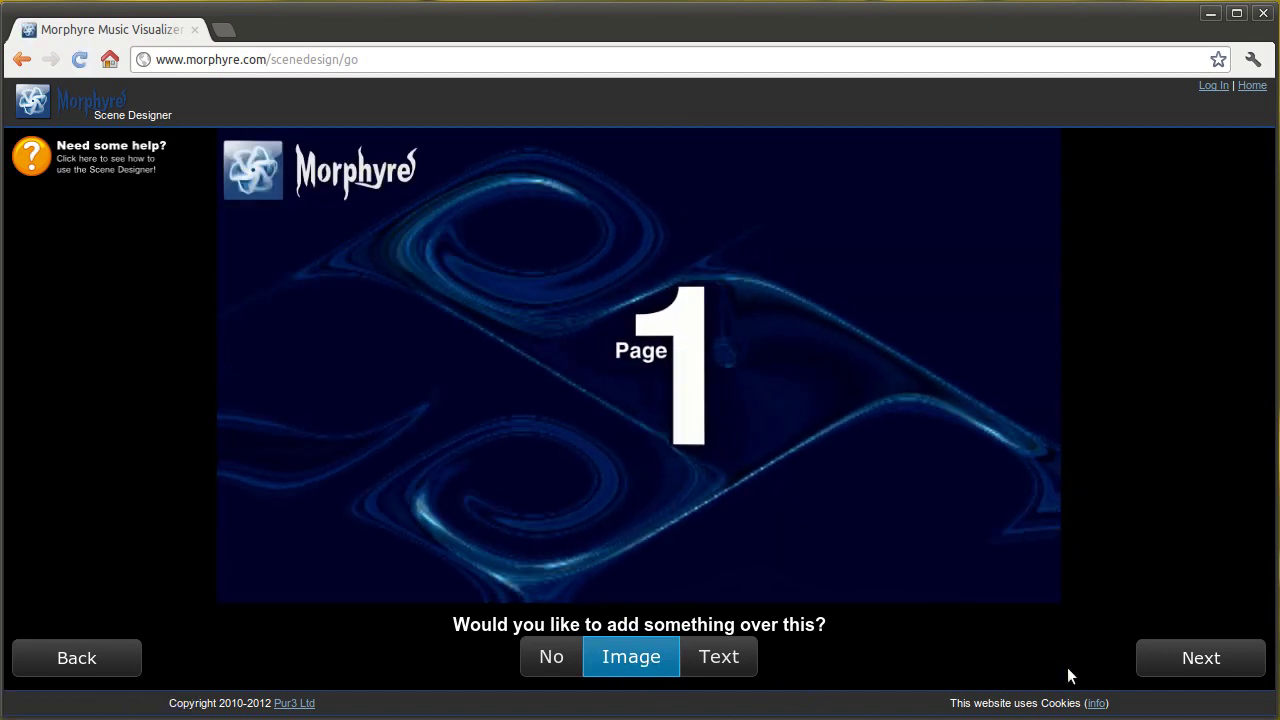
left_click(1206, 660)
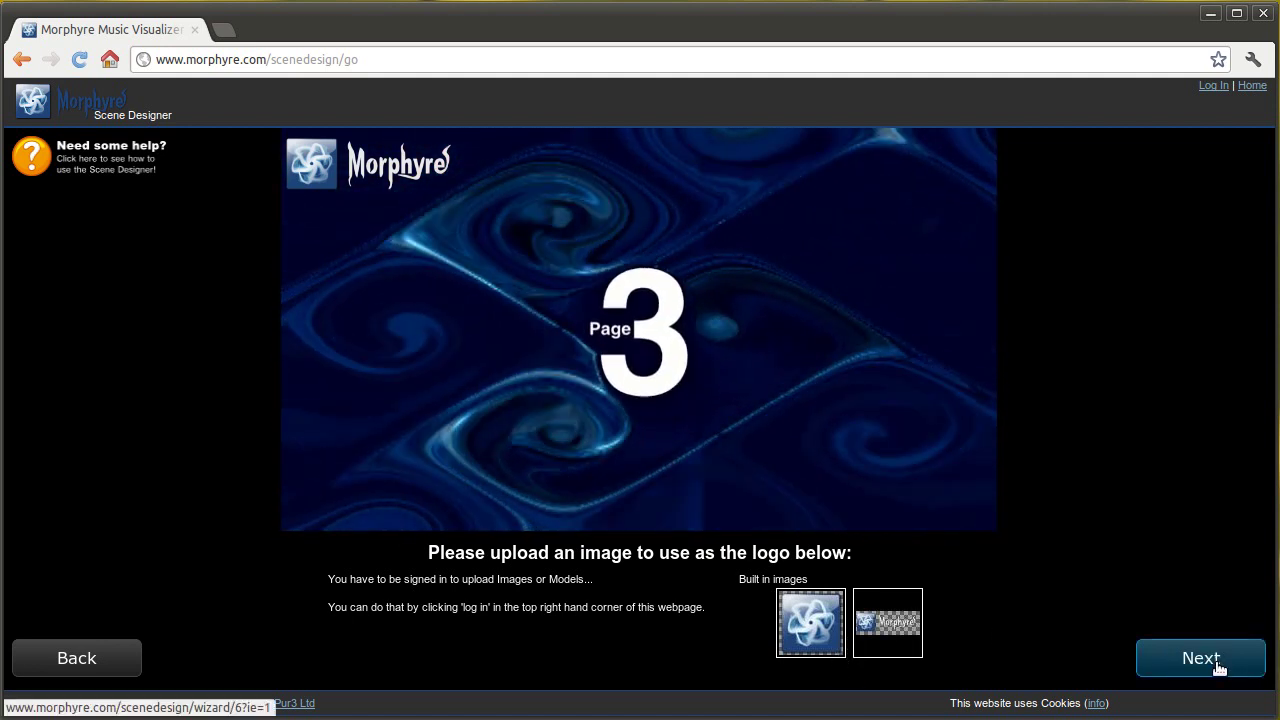
left_click(1201, 658)
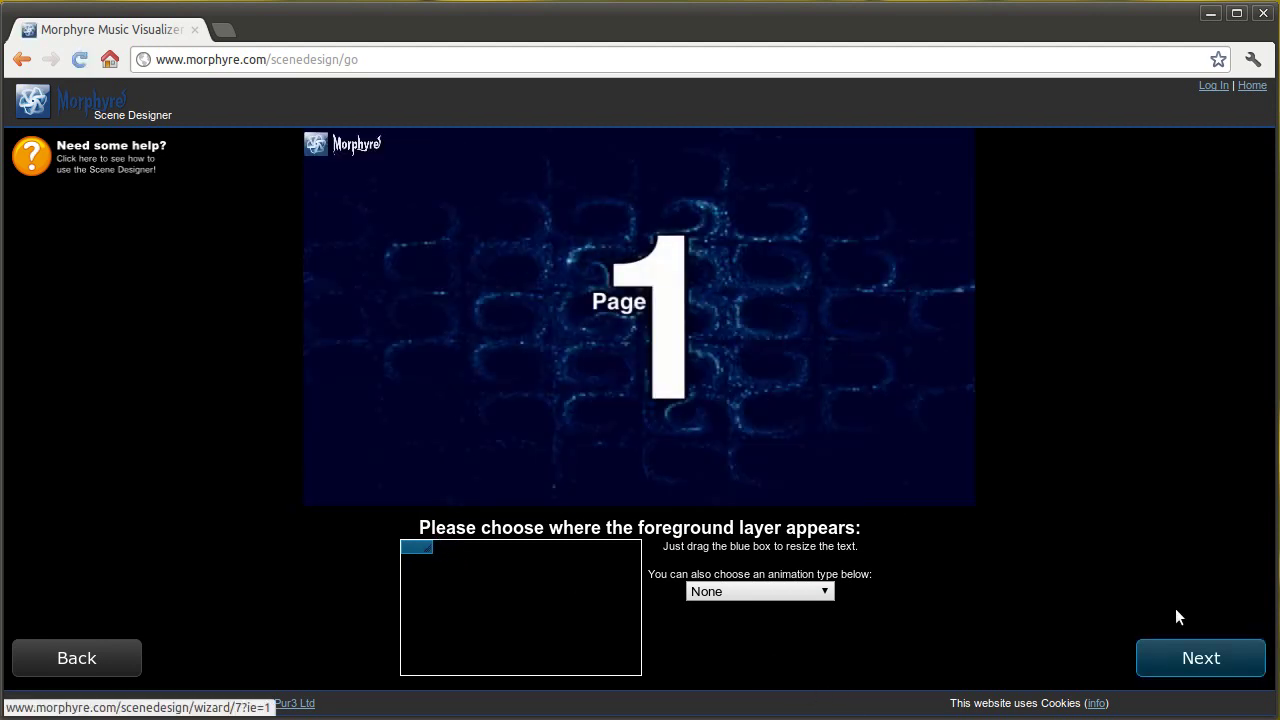
Step: Shrink the logo in the animation's upper-left corner and save the advert without any further overlay
left_click(1201, 659)
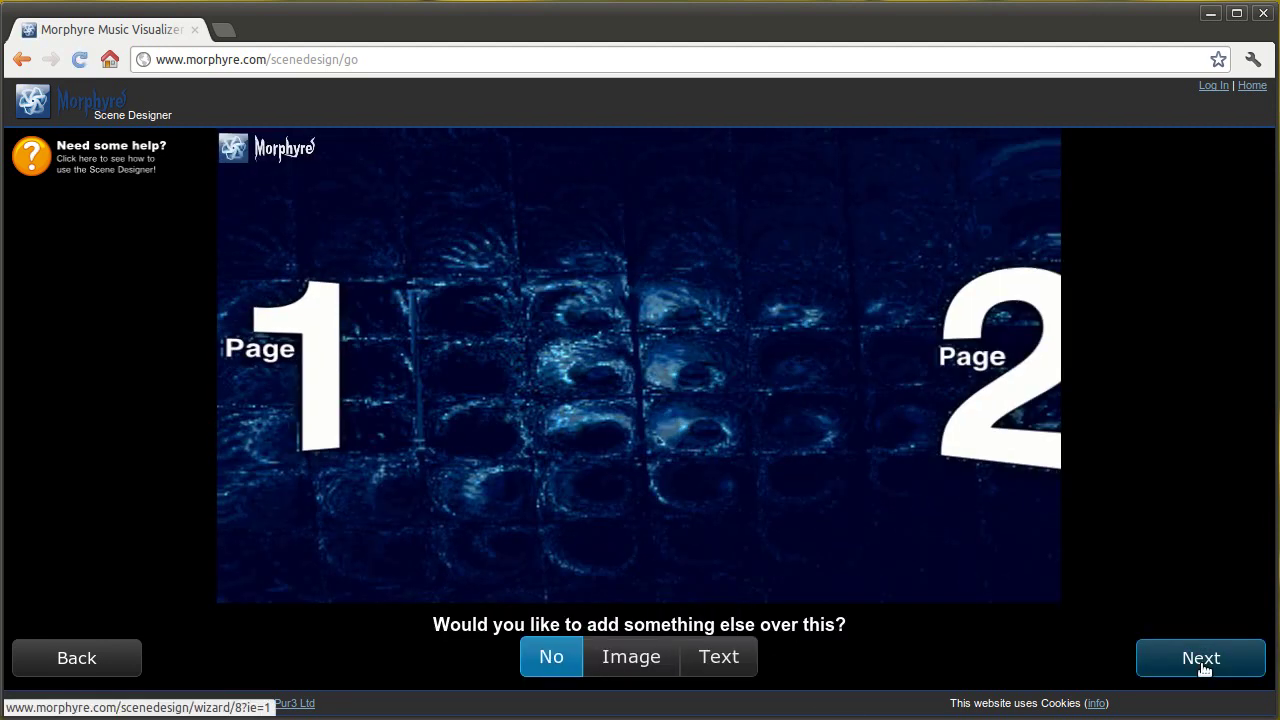
left_click(1201, 661)
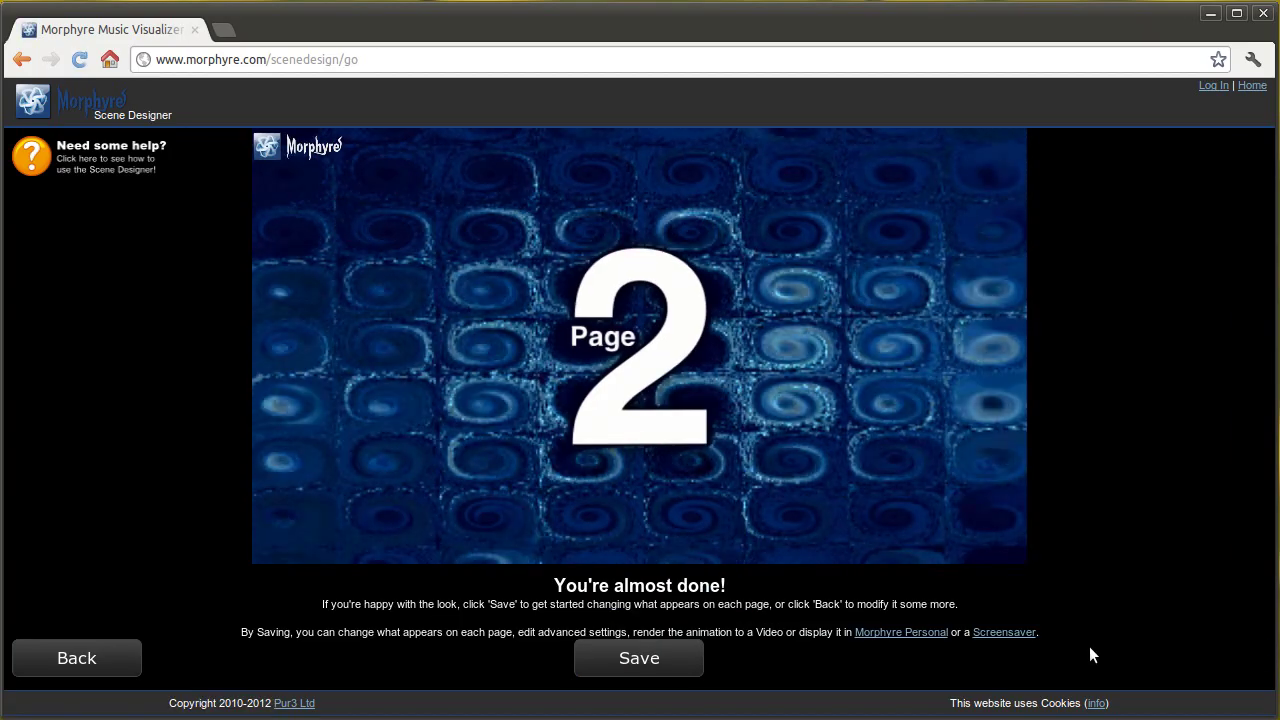
left_click(634, 659)
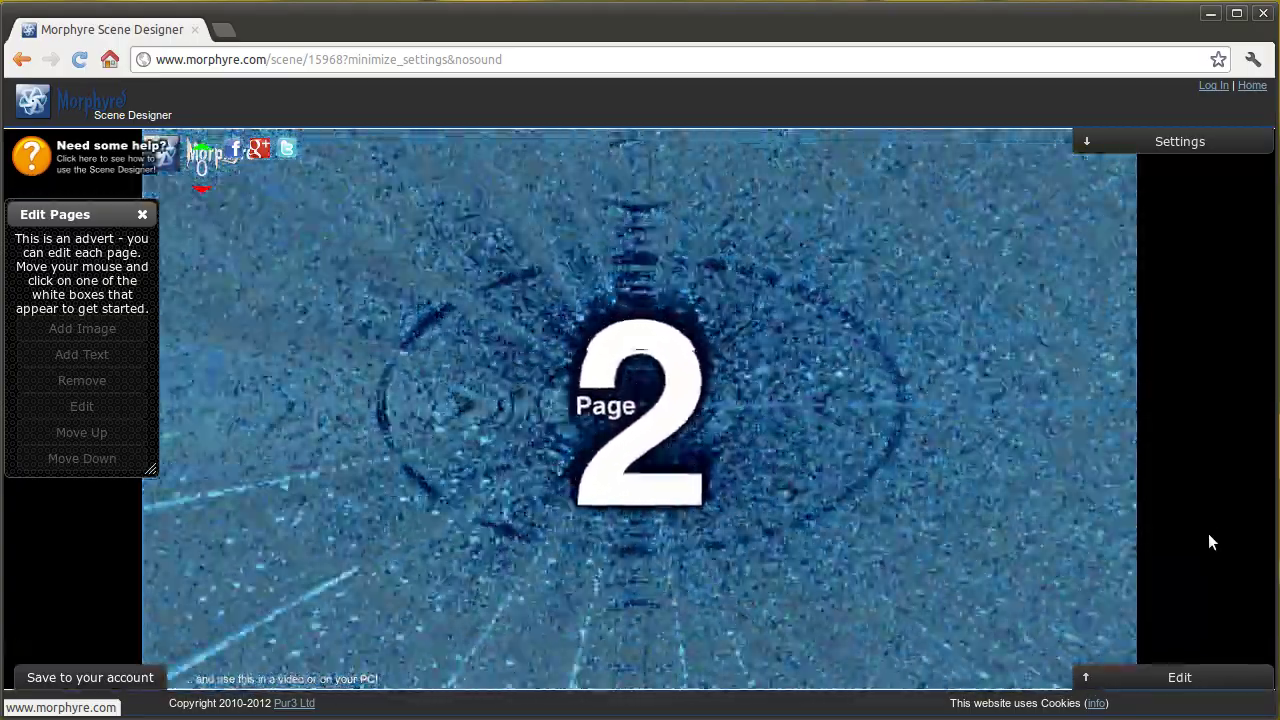
Step: Select the number image on page 3, shrink it and move it toward the upper left of its page
mouse_move(674, 328)
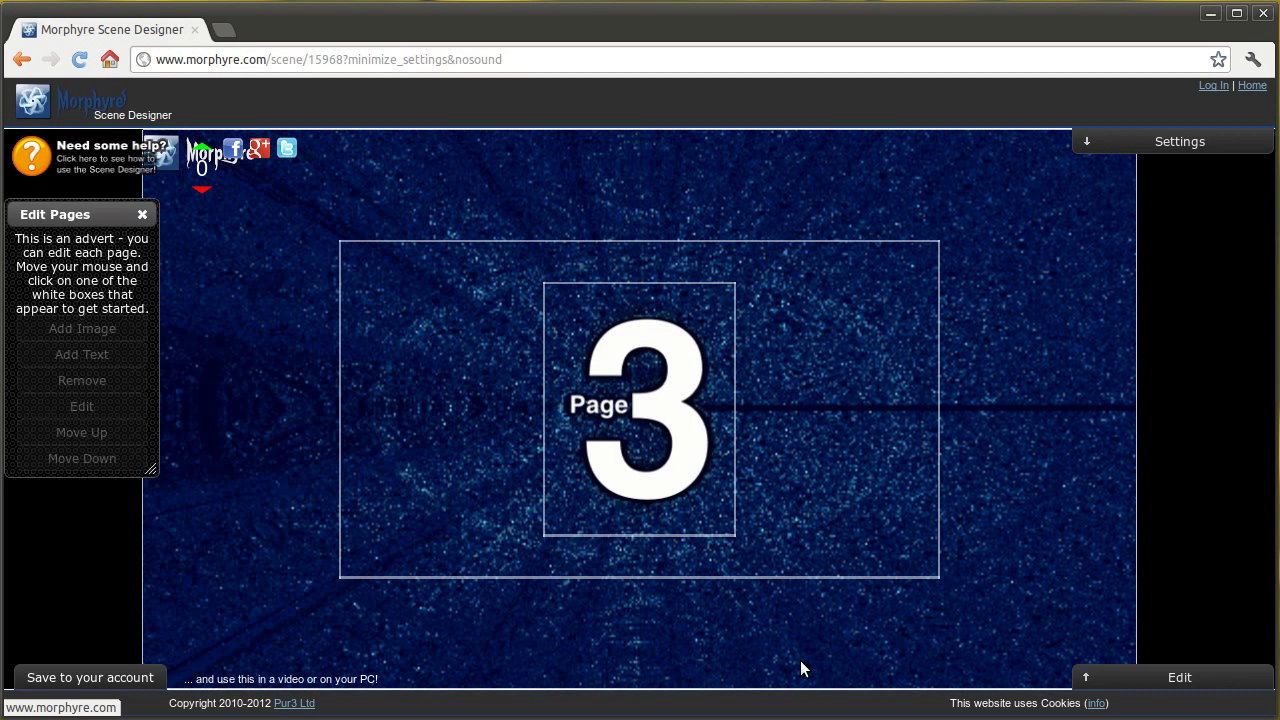
left_click(673, 478)
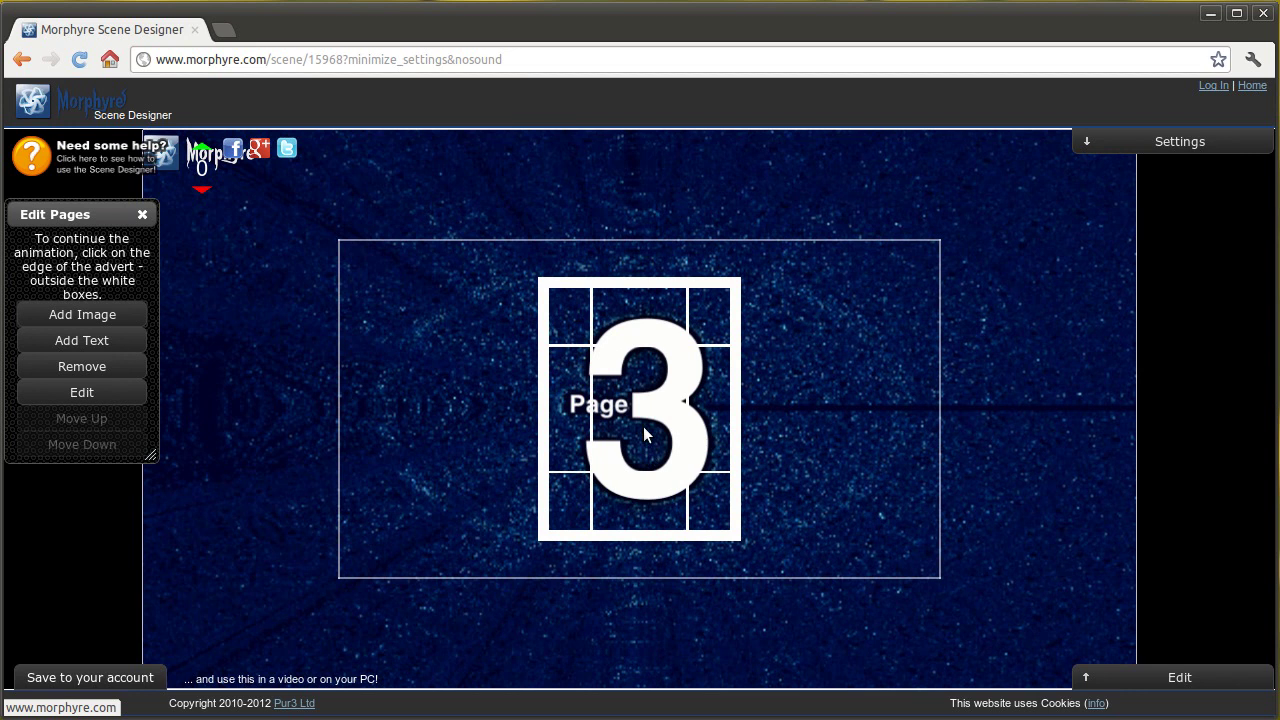
left_click(819, 451)
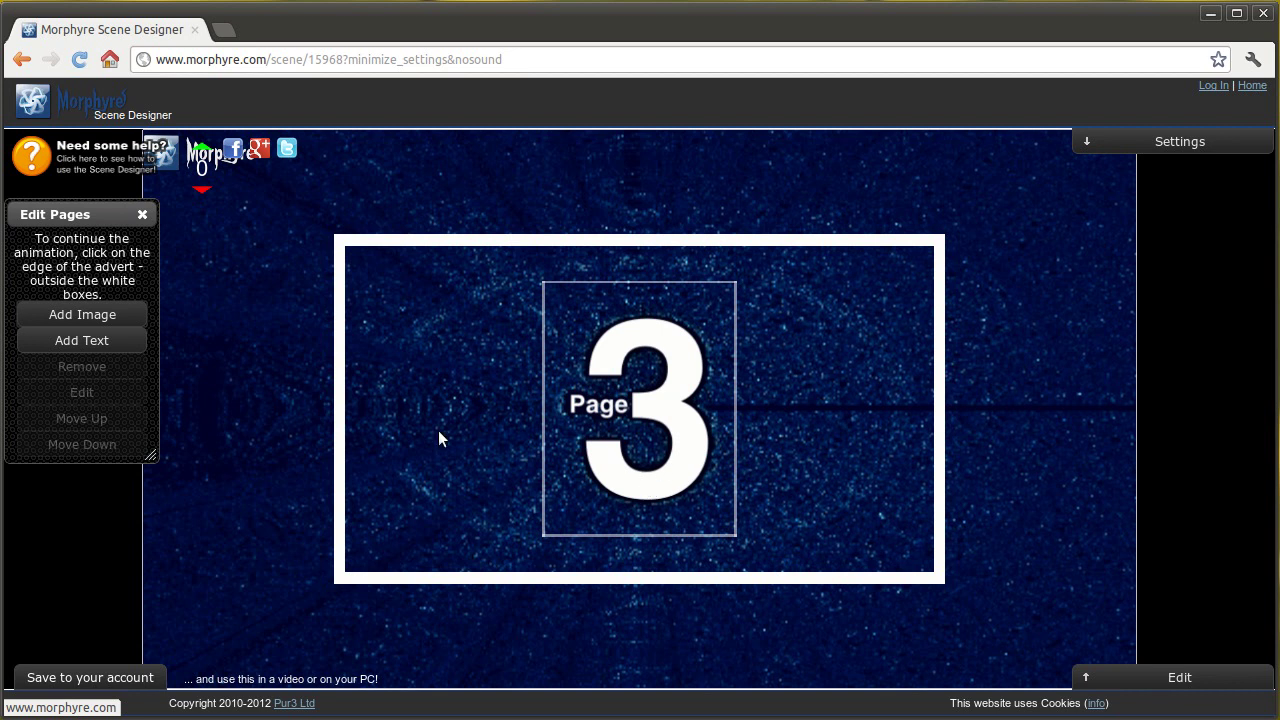
left_click(641, 448)
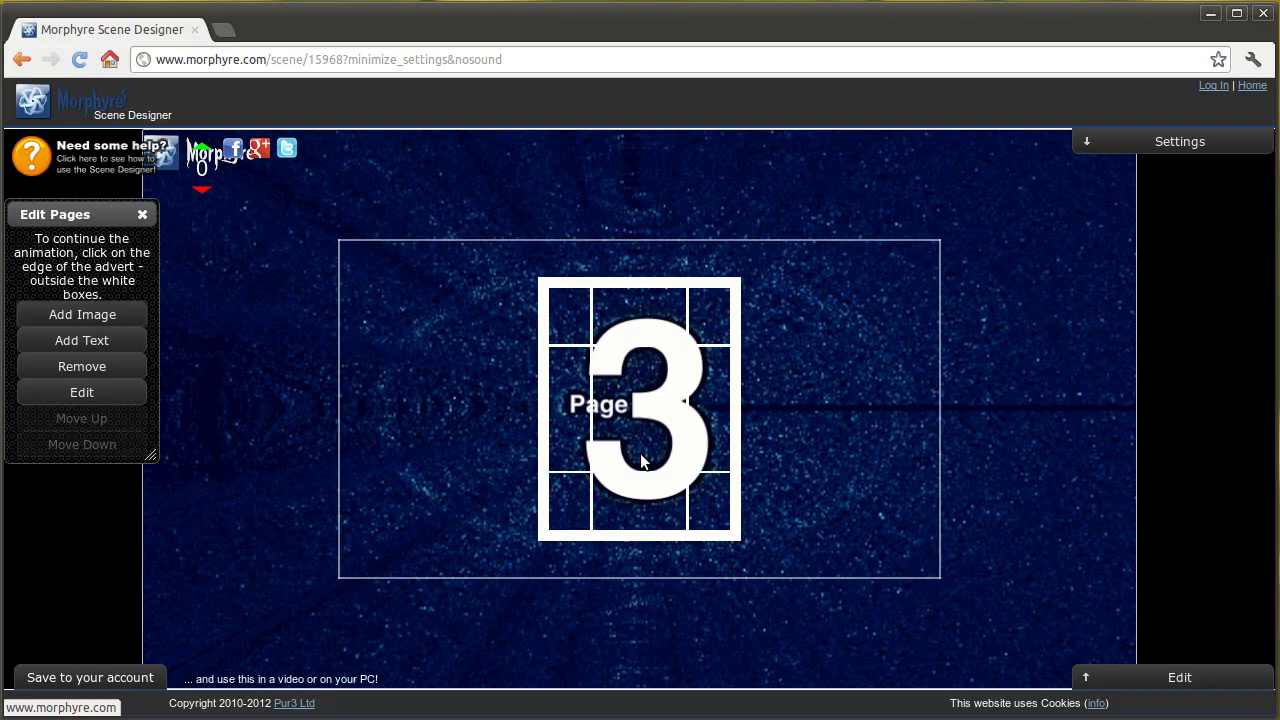
left_click_drag(657, 432, 314, 323)
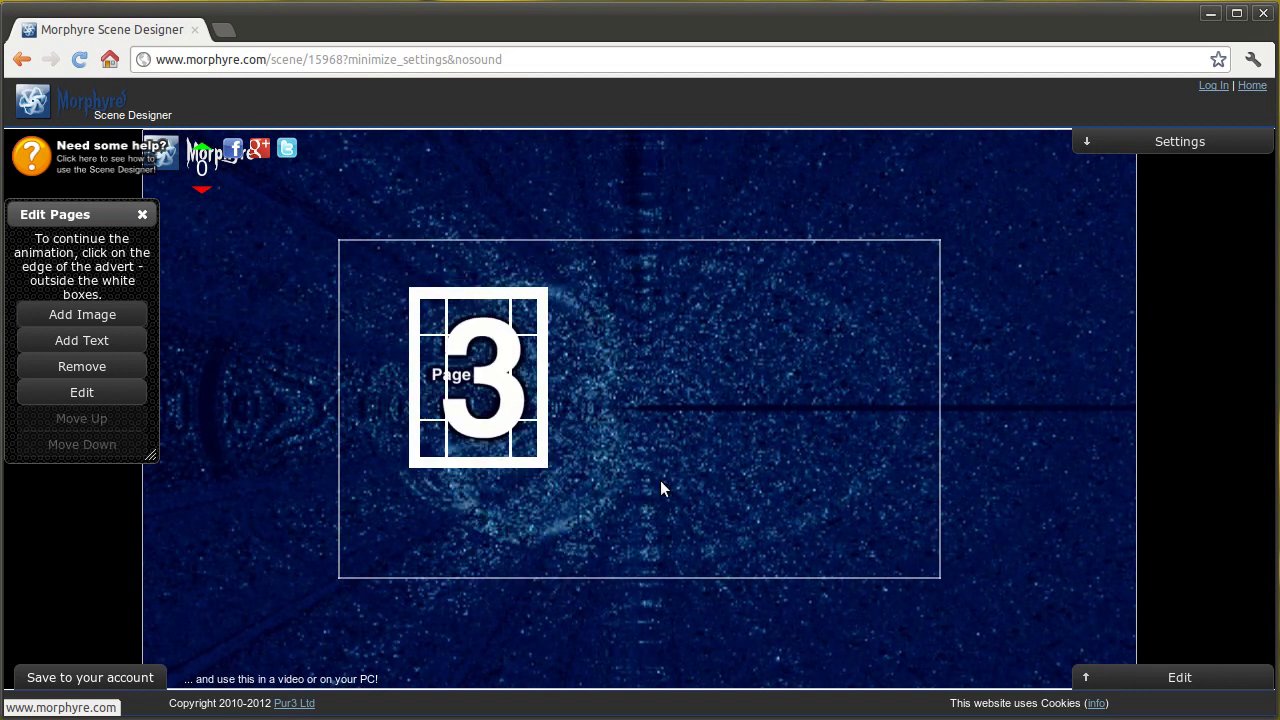
Step: Replace the number image on page 3 with the built-in BANG picture
left_click_drag(66, 213, 95, 206)
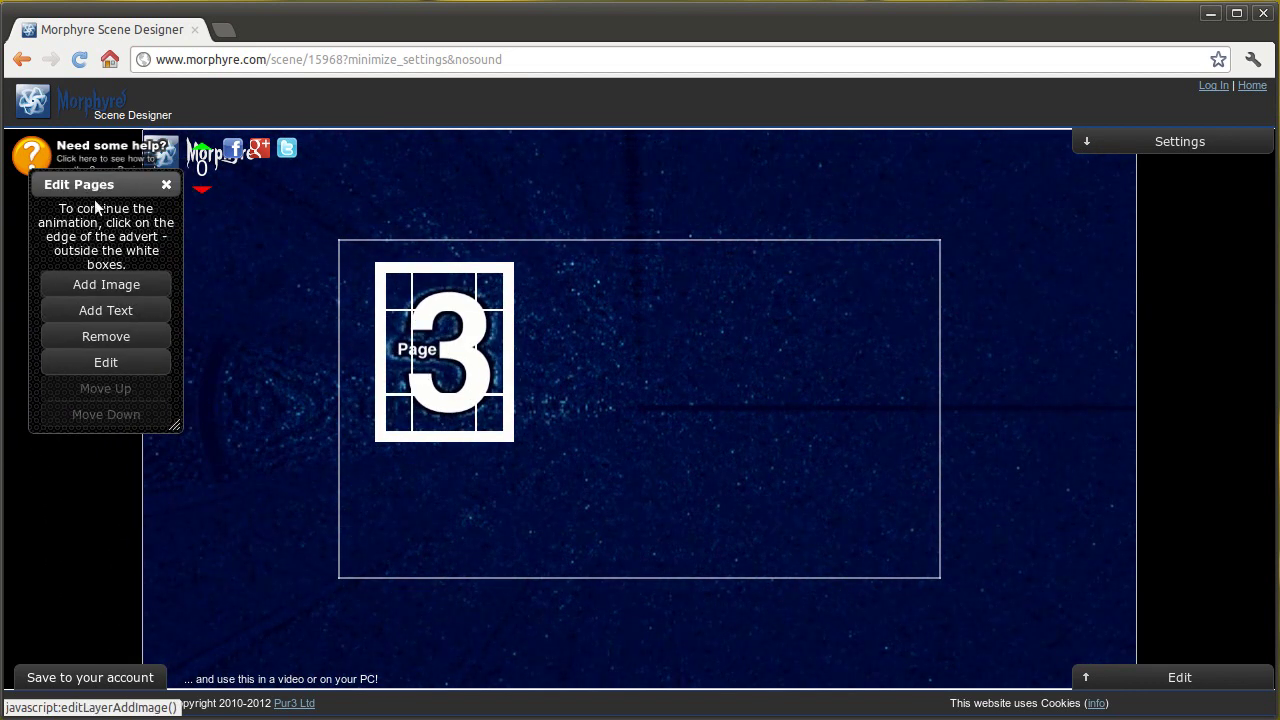
left_click(118, 340)
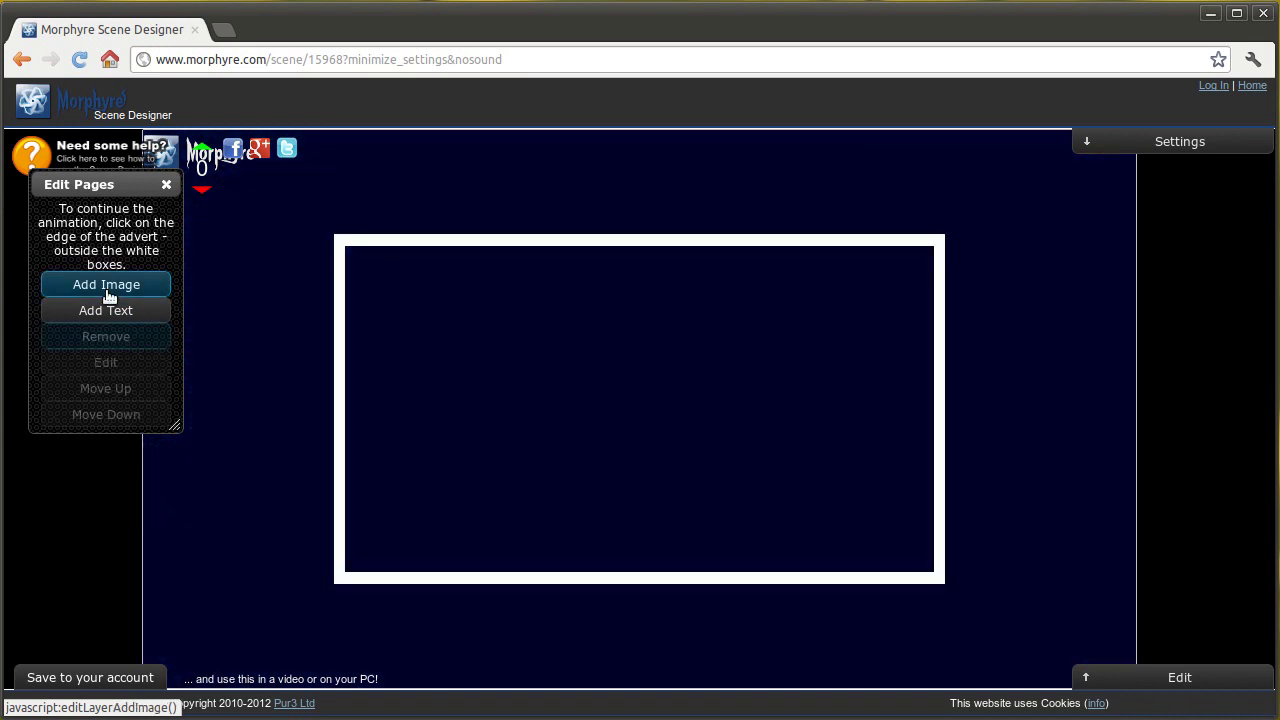
left_click(110, 296)
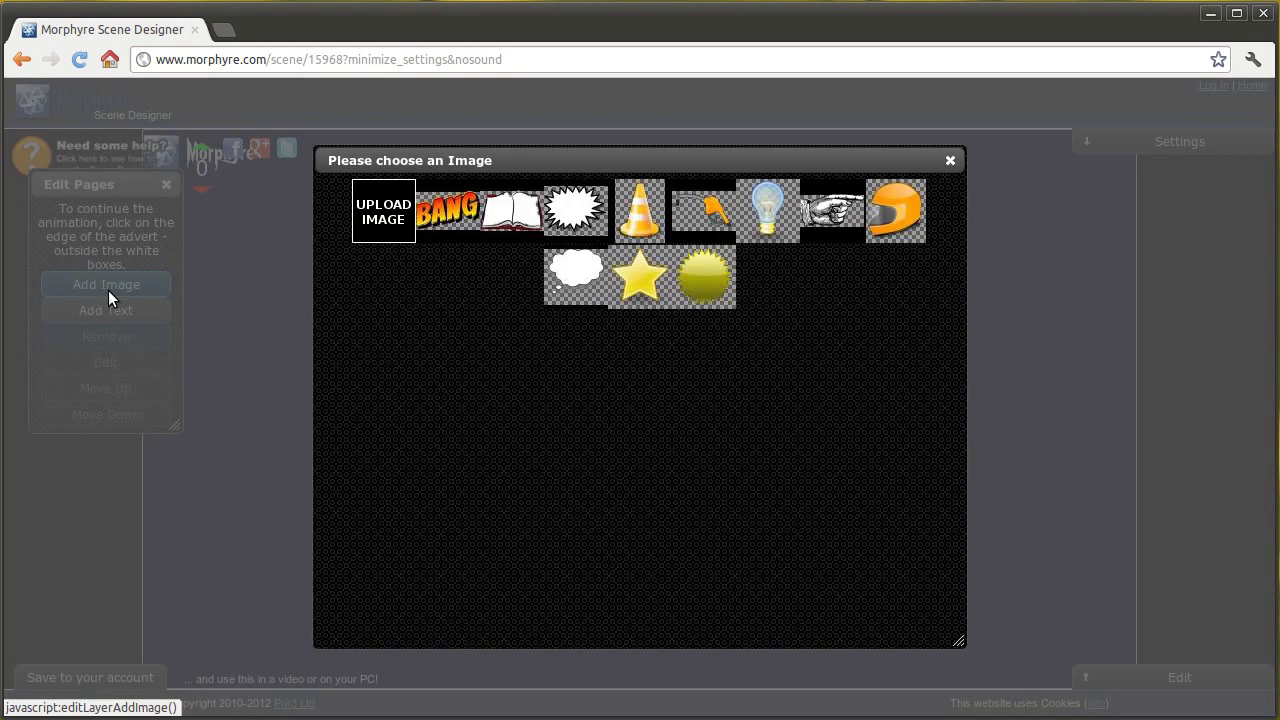
left_click(452, 208)
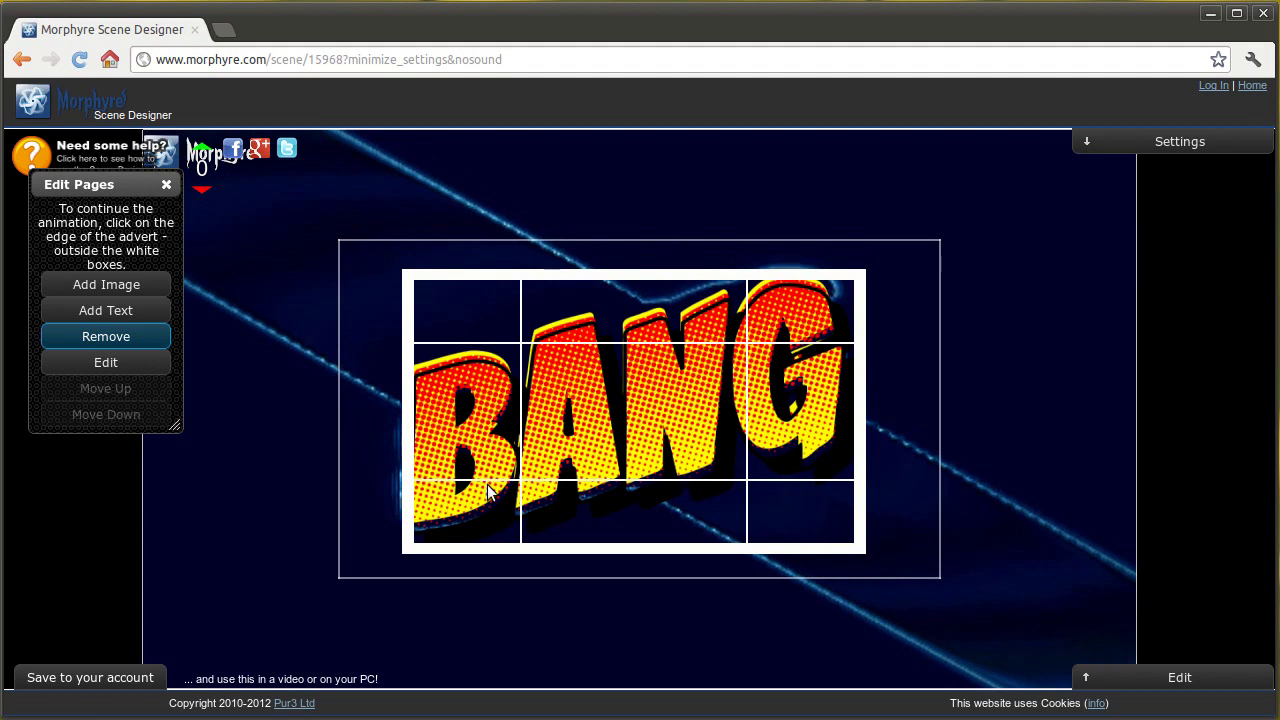
Step: Apply the Wobble animation to the BANG picture and resume the advert's playback
left_click(106, 363)
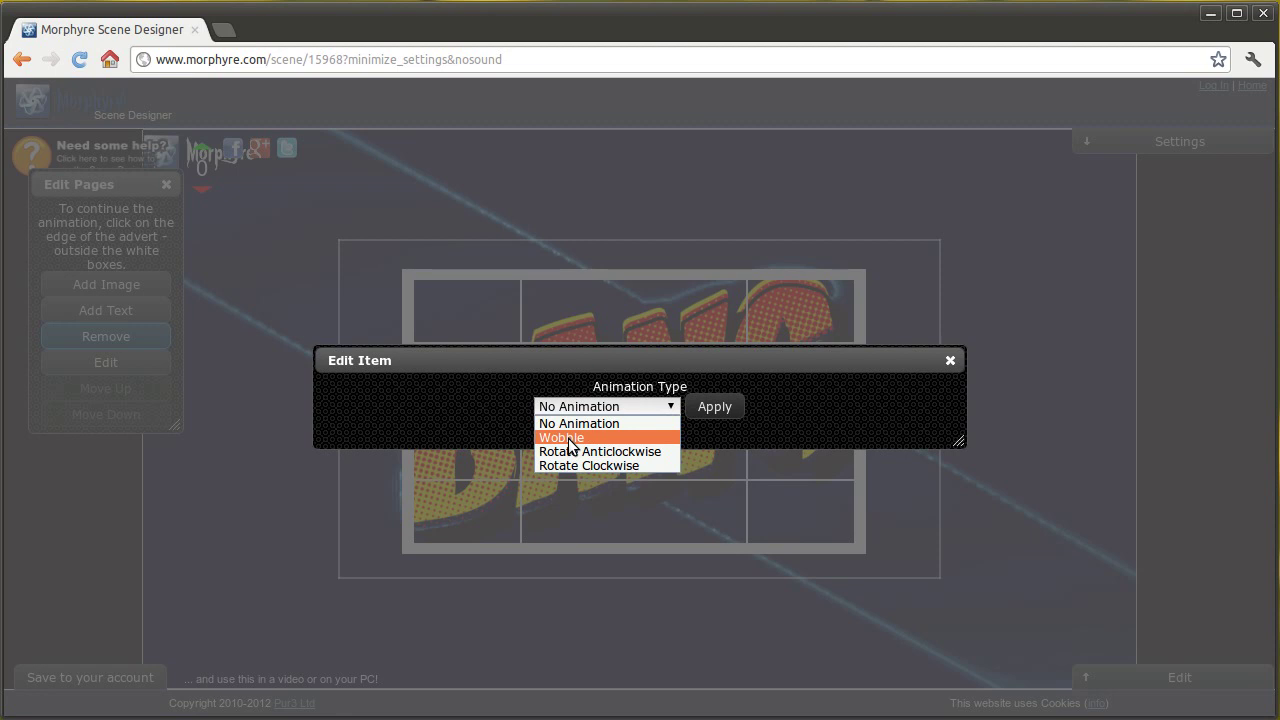
left_click(714, 407)
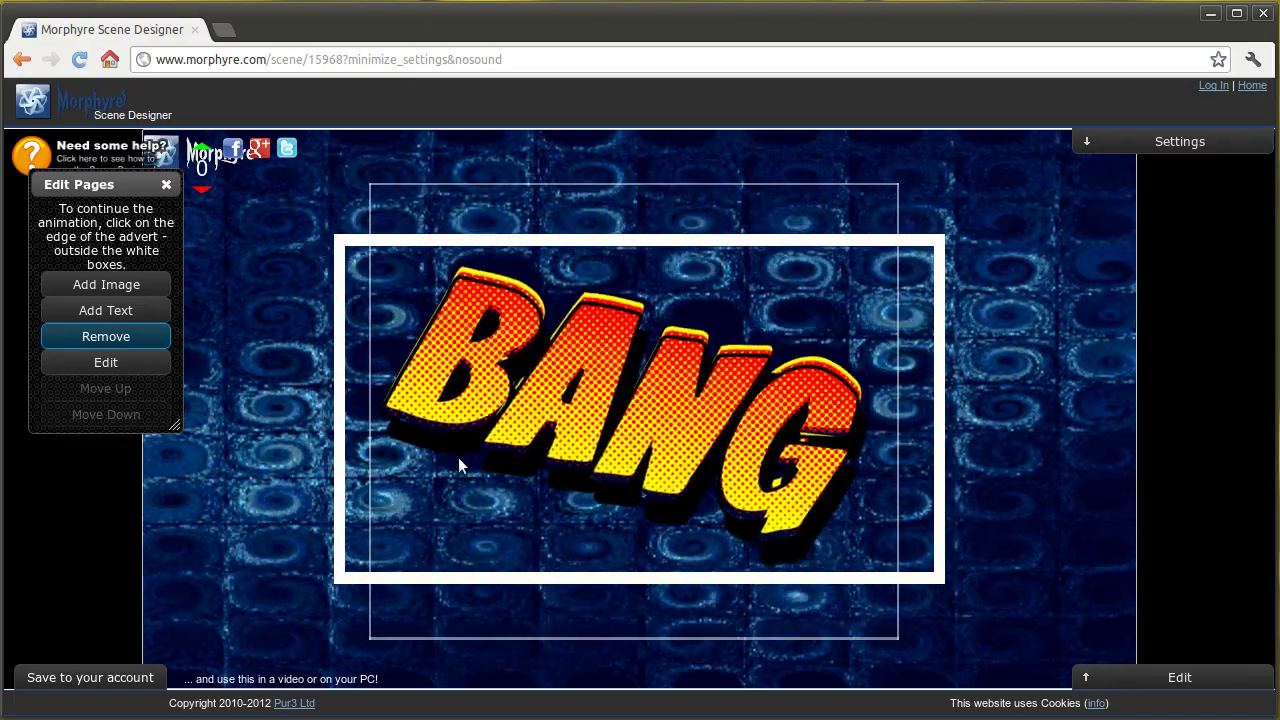
left_click(1092, 472)
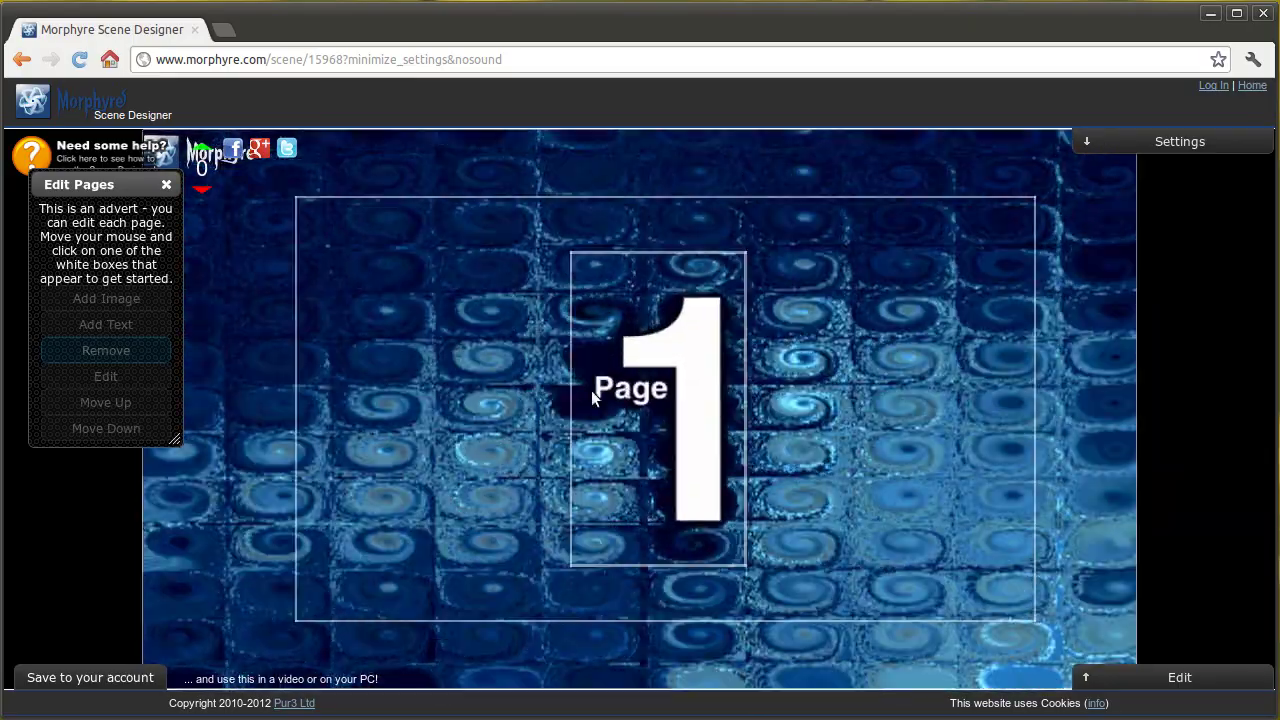
Step: Replace the number image on page 1 with the text "Hello" in the Impact font
left_click(591, 390)
left_click(93, 340)
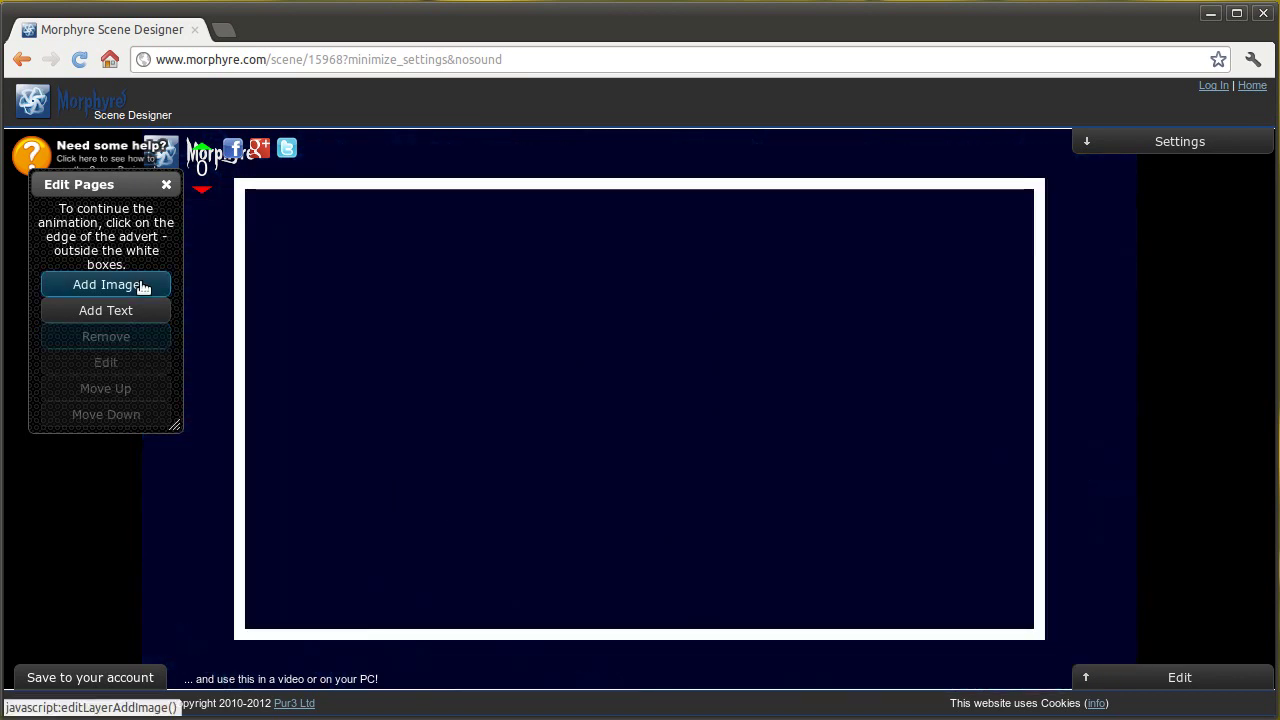
left_click(134, 311)
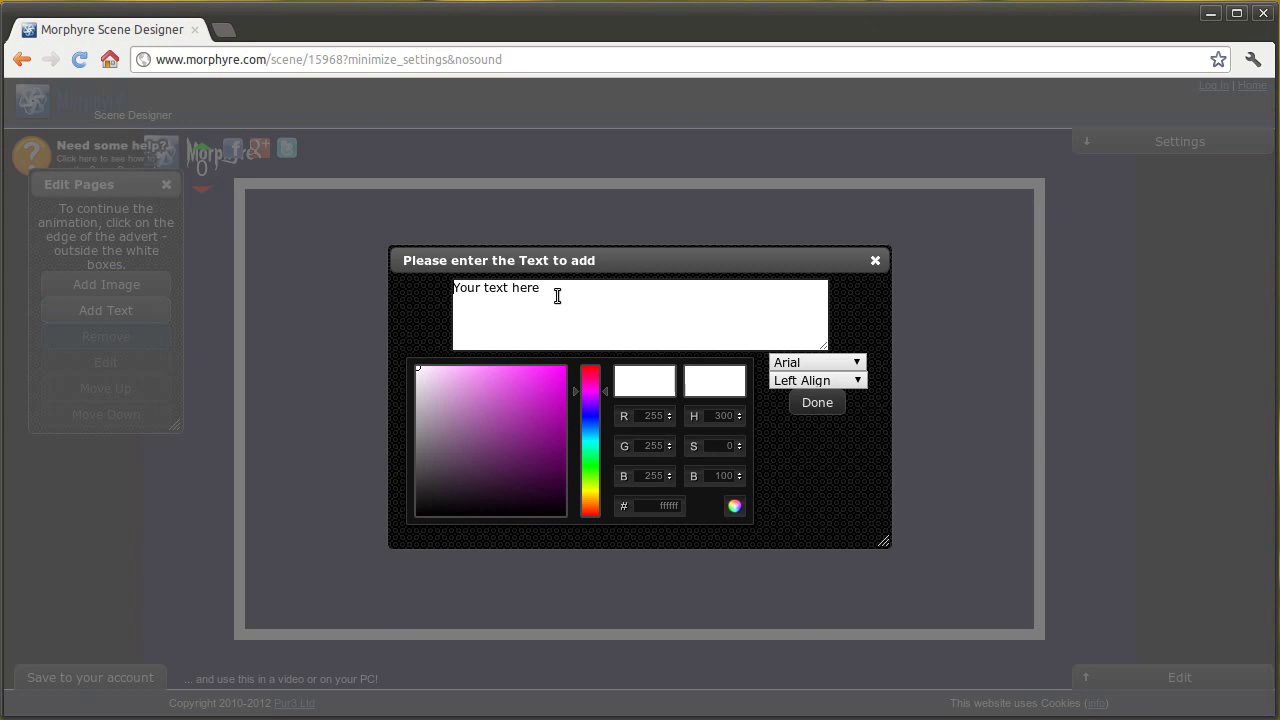
type("Hello")
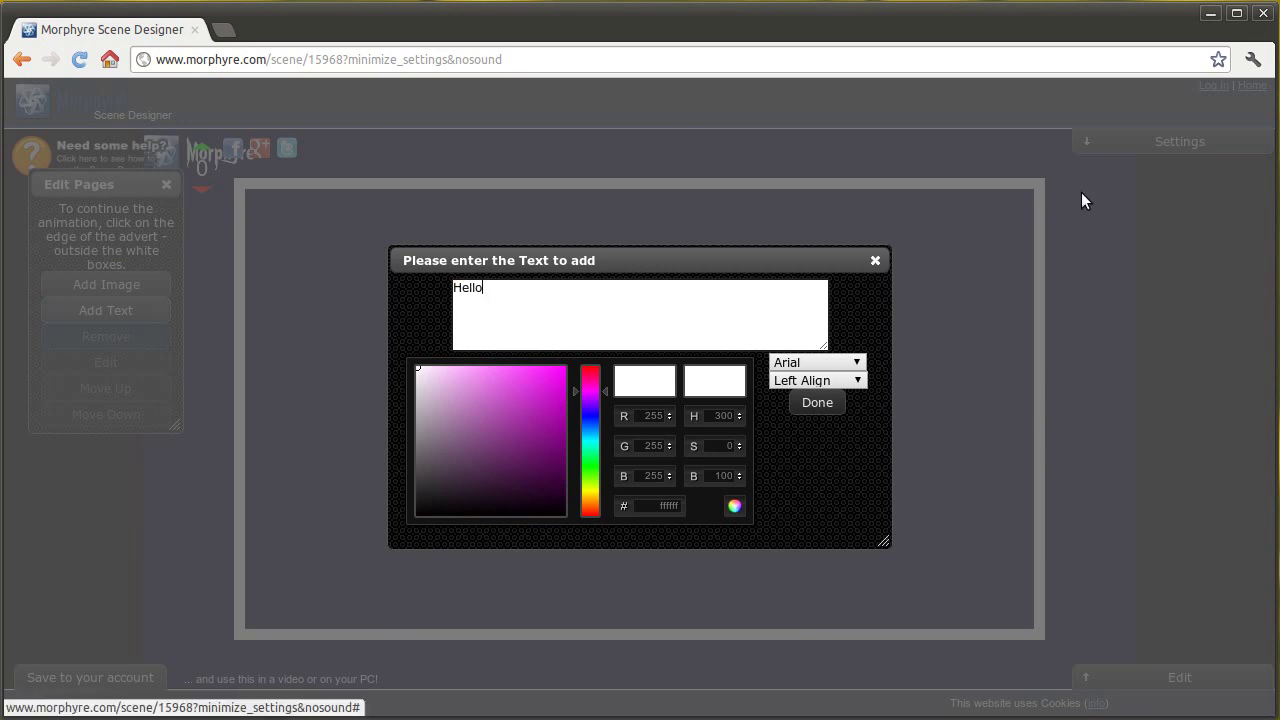
left_click(802, 423)
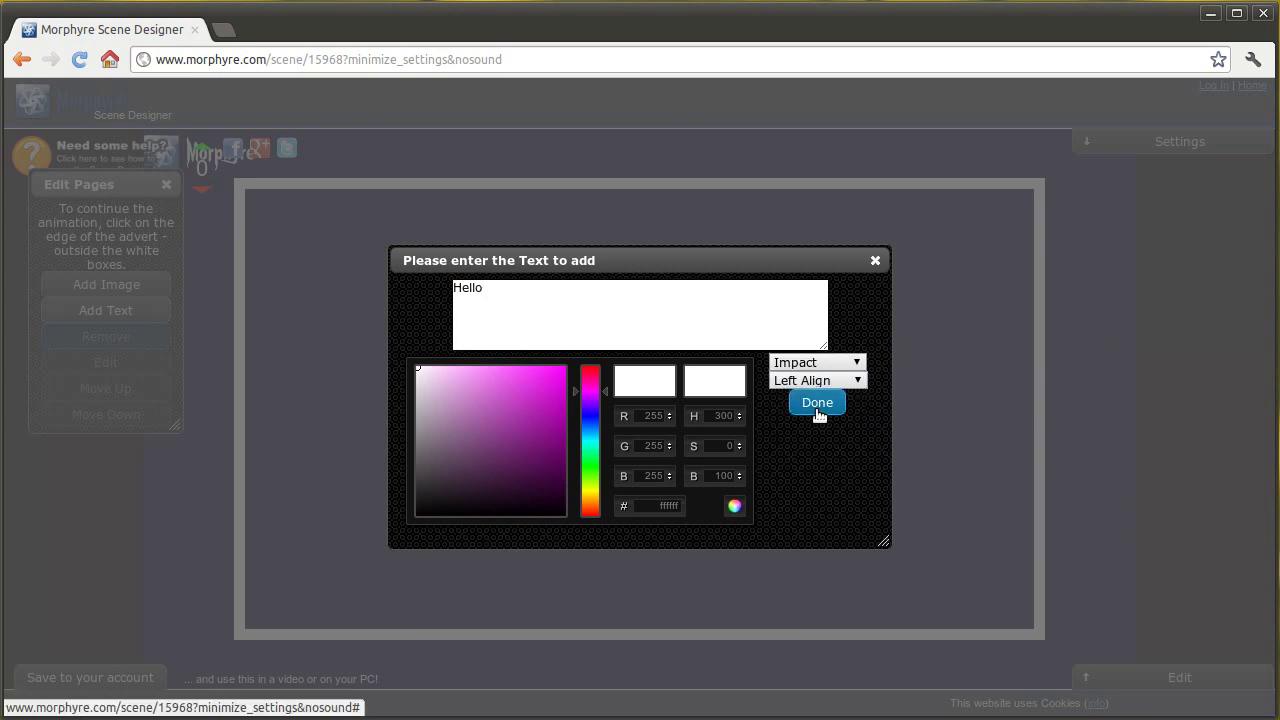
left_click(817, 405)
Step: Place the "Hello" text in the upper-left corner of page 1
left_click_drag(493, 420, 243, 220)
left_click_drag(471, 323, 443, 232)
Step: Add the built-in yellow star picture to page 1 and place it just to the right of the "Hello" text
left_click(795, 550)
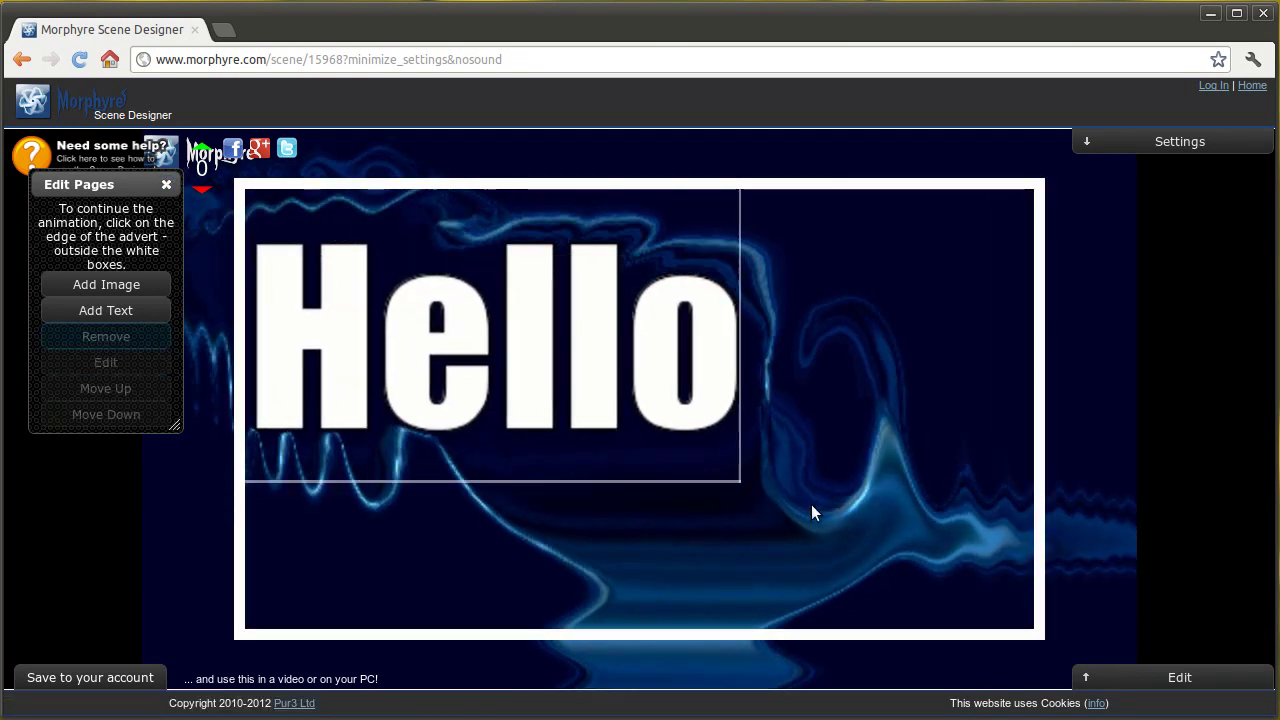
left_click(138, 288)
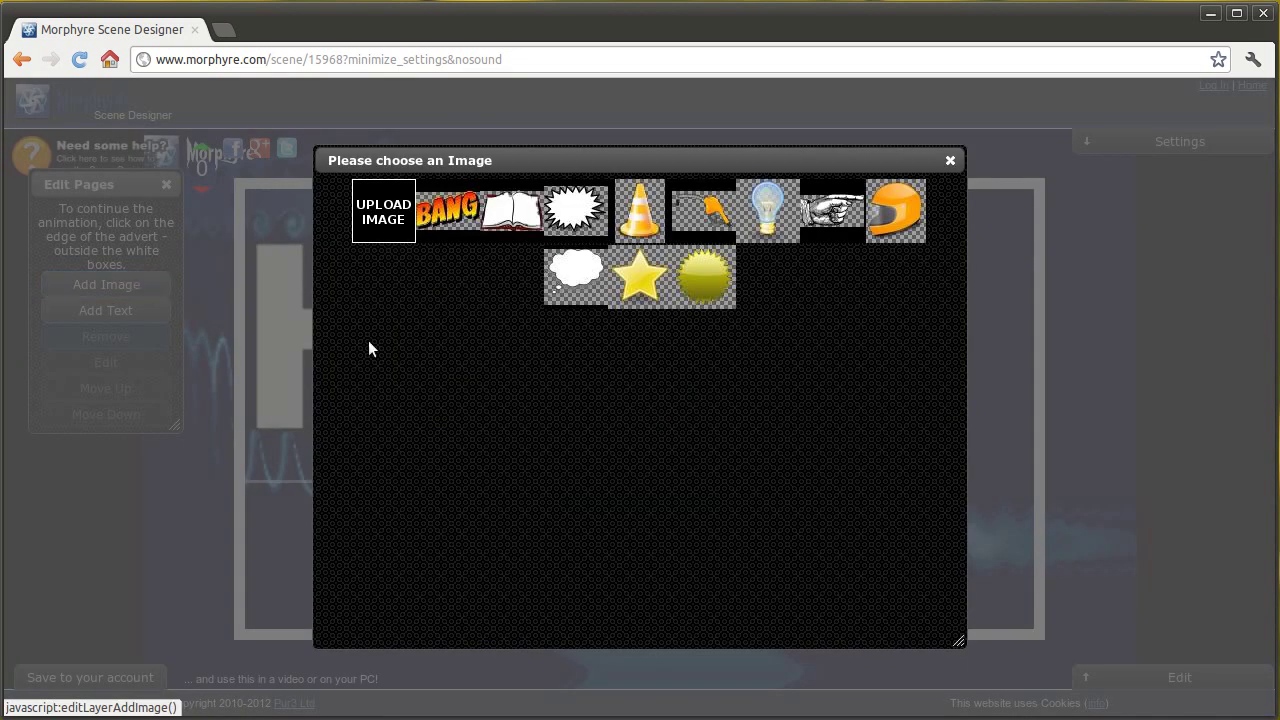
left_click(630, 260)
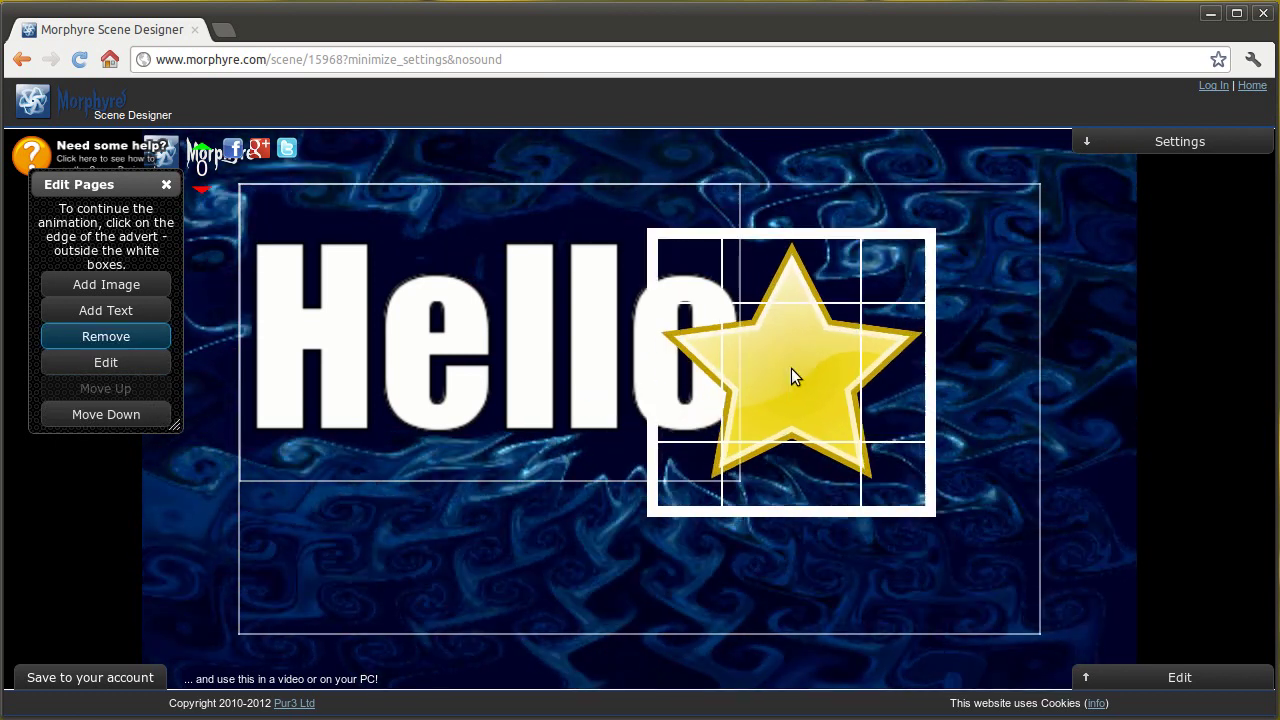
left_click_drag(791, 370, 950, 337)
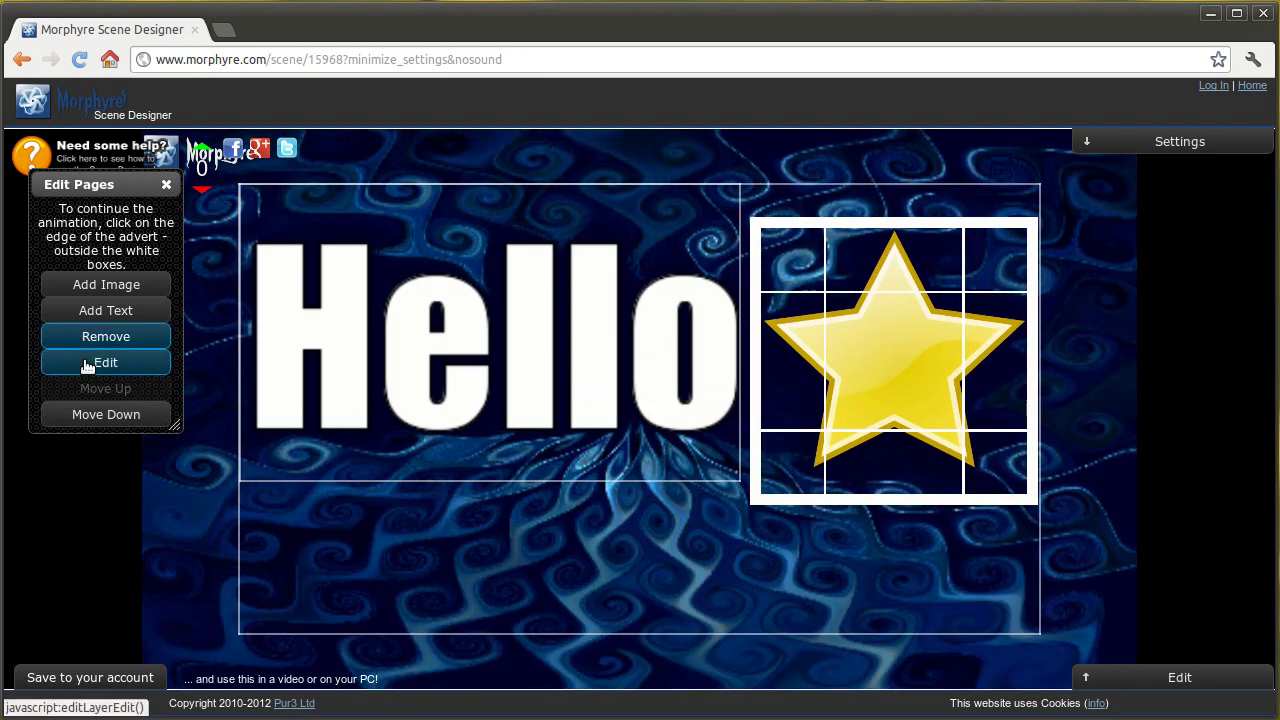
Step: Apply the Rotate Anticlockwise animation to the star and resume the advert's playback
left_click(103, 363)
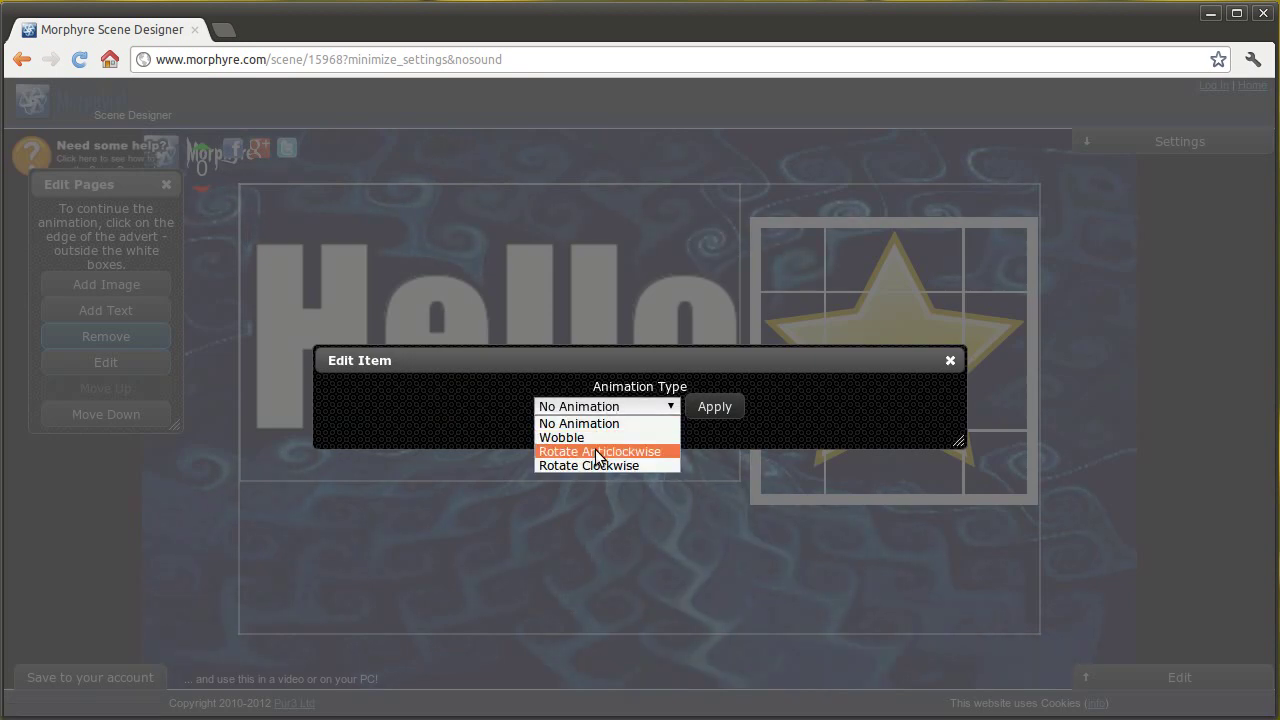
left_click(731, 434)
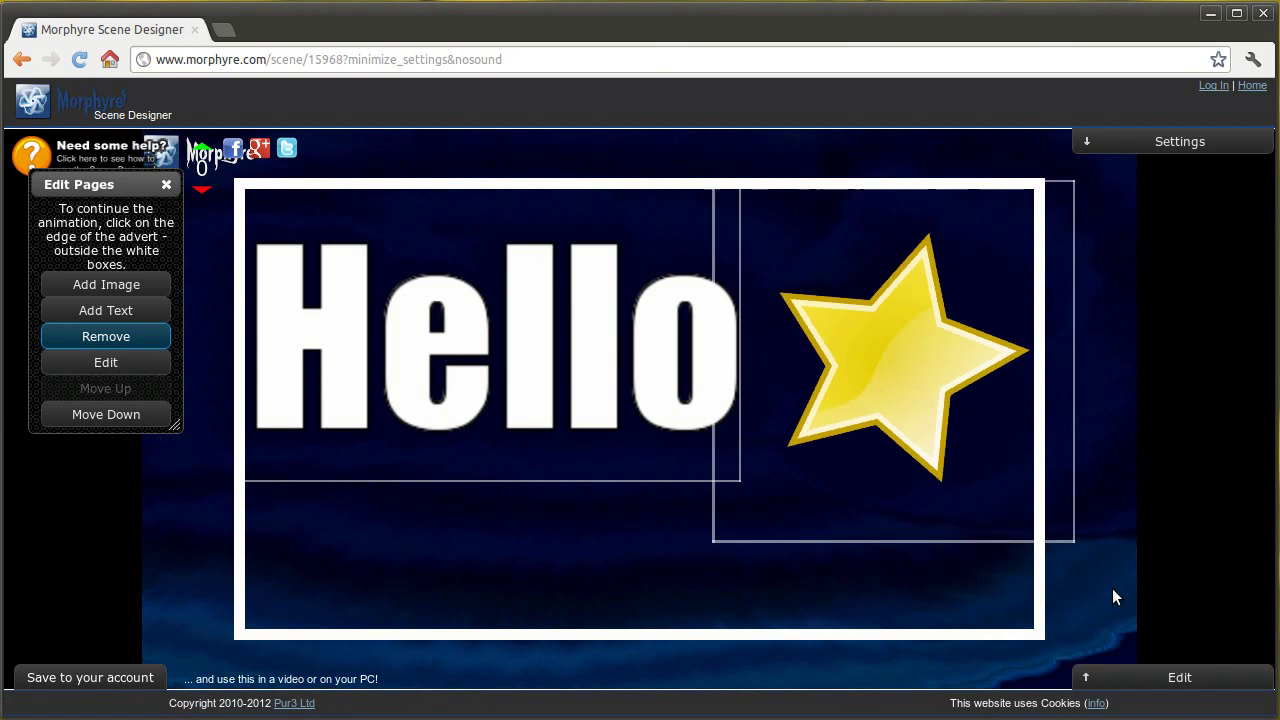
left_click(1111, 584)
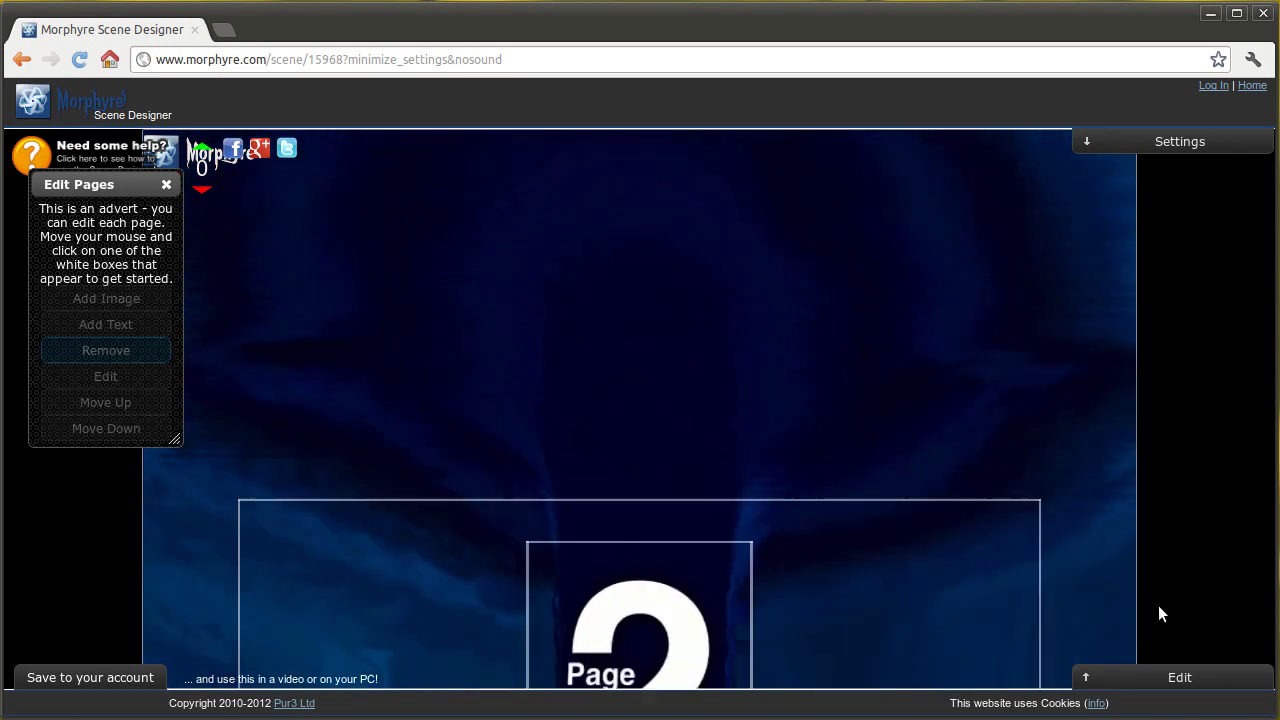
Step: Look through the scene's editable properties, from the background options to the Layer 1 and Layer 2 settings, and hide them again
left_click(1170, 680)
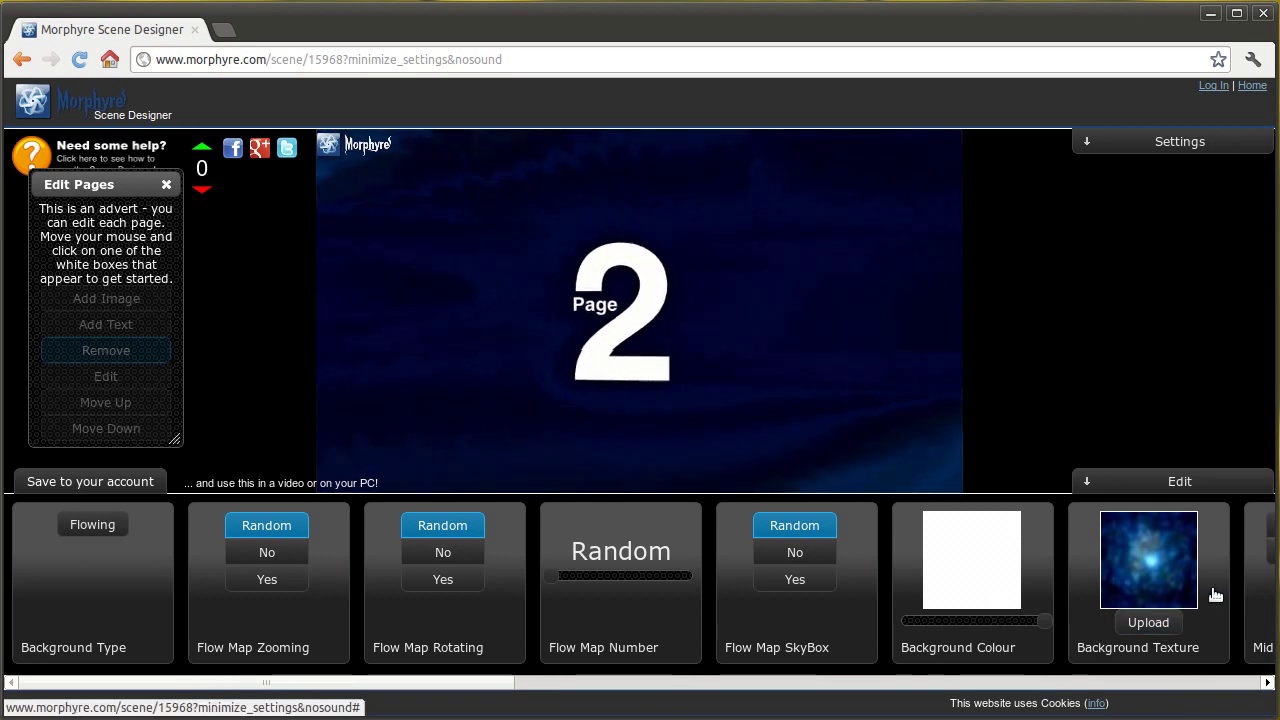
left_click_drag(313, 703, 938, 716)
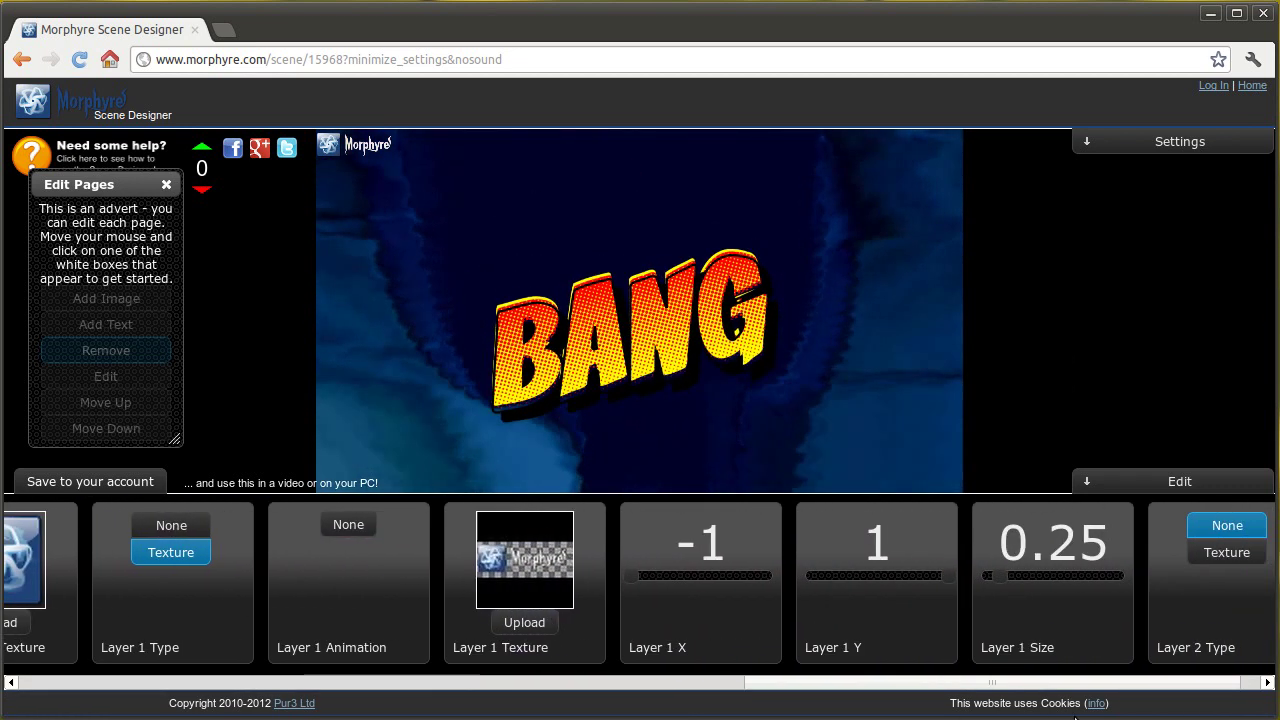
scroll(1090, 496, "left", 8)
left_click(1178, 484)
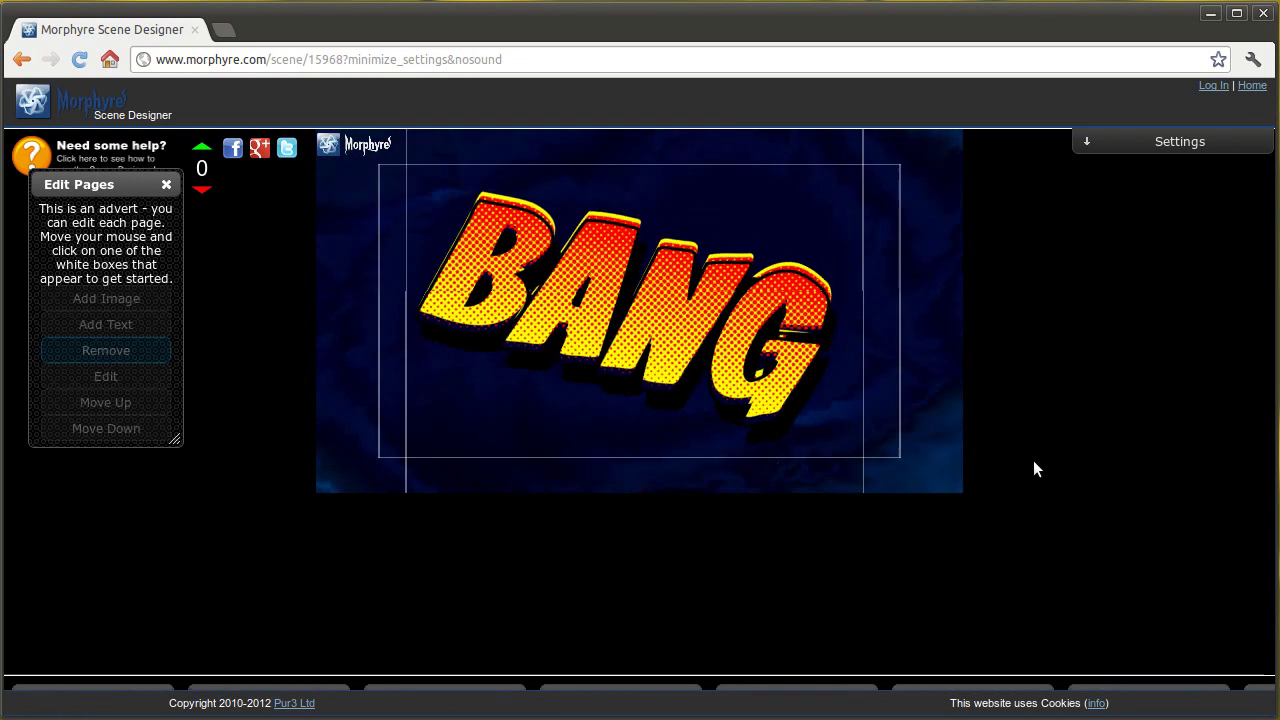